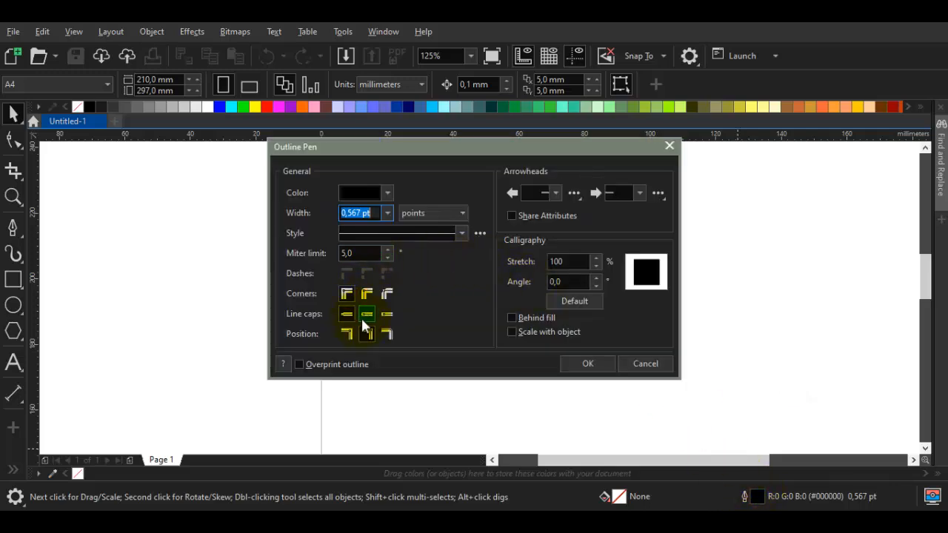
Step: Set the default outline to 4.0 pt width with round corners and round line caps
click(367, 293)
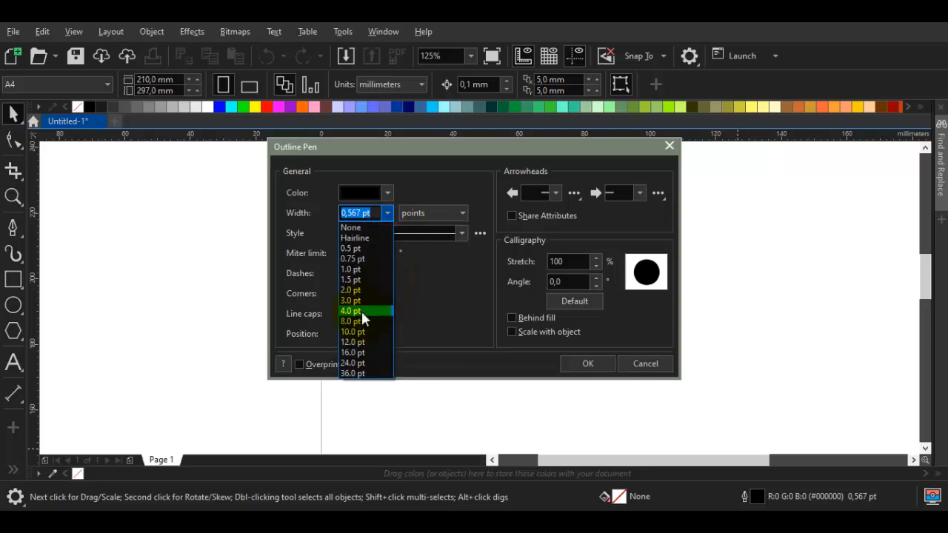
click(361, 311)
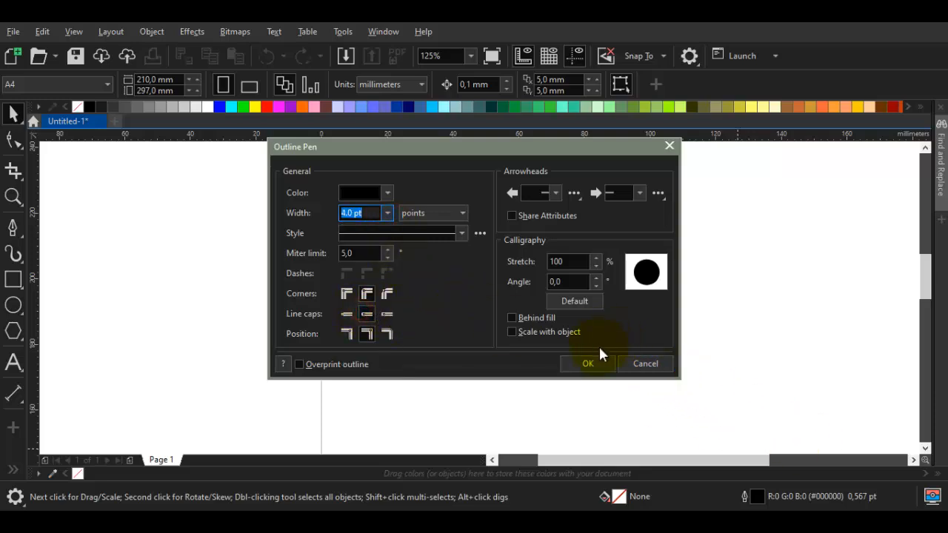
click(586, 362)
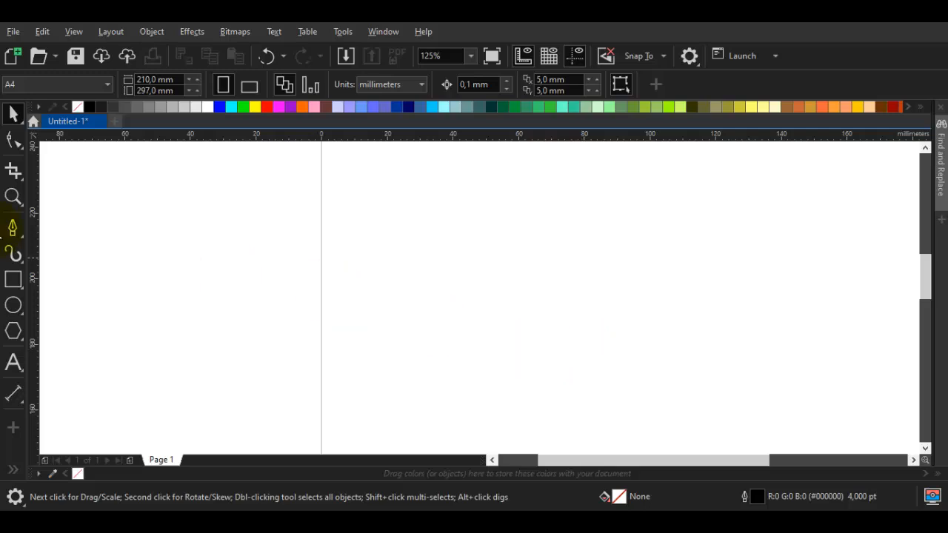
Step: Draw a circle about 6.1 mm in diameter on the page for the first eye
click(15, 309)
scroll(671, 336, up, 2)
drag(539, 323, 570, 359)
key(space)
drag(572, 297, 571, 297)
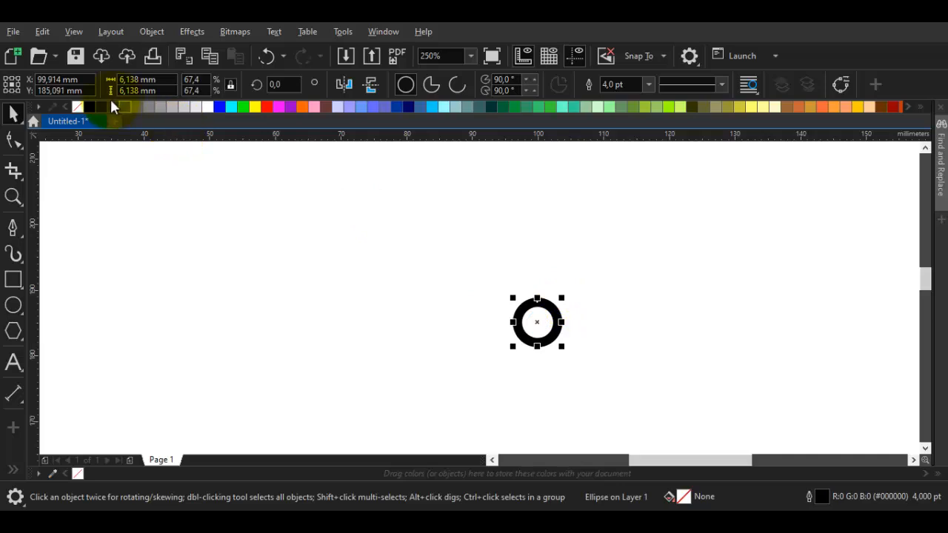
Step: Fill the circle with black and remove its outline
click(88, 108)
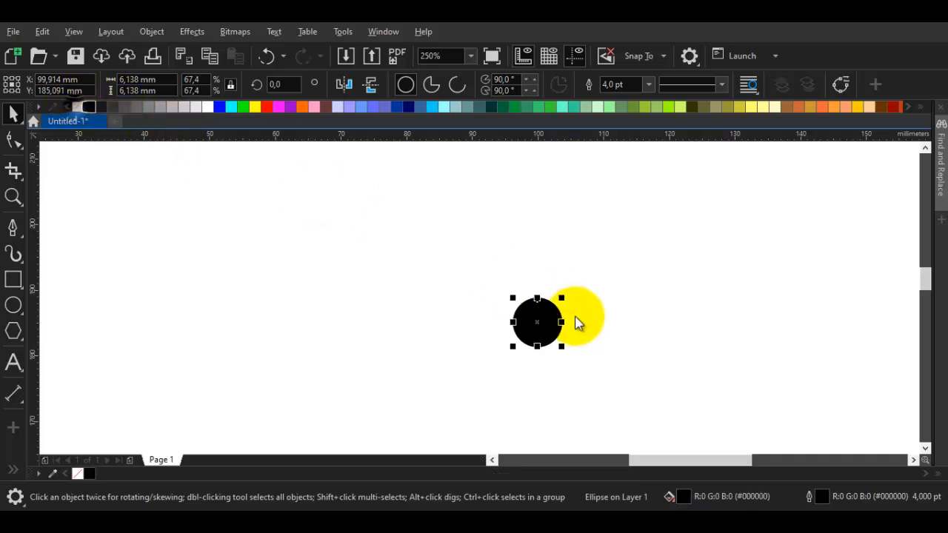
scroll(607, 328, up, 1)
drag(607, 328, 459, 321)
right_click(75, 109)
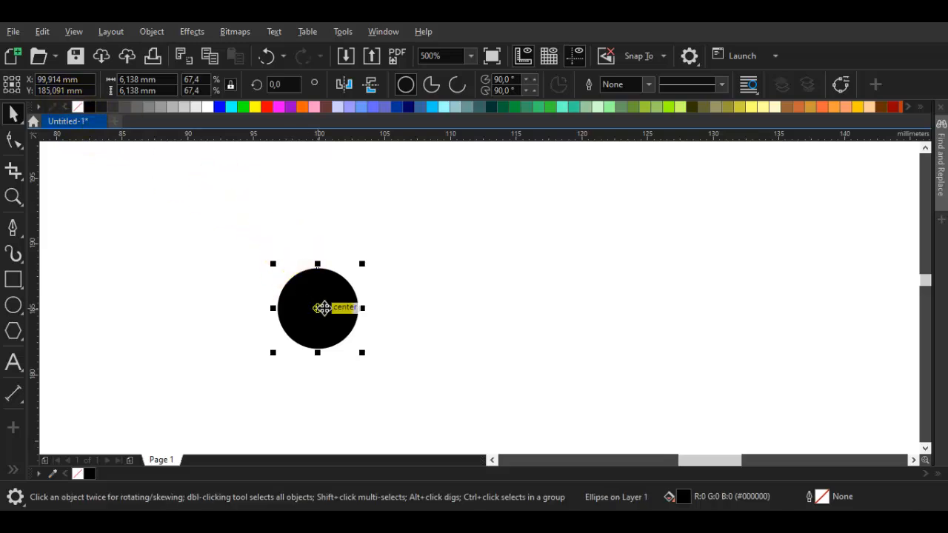
Step: Place two copies of the black circle, one about 16 mm to its right and one lower, between both circles
drag(317, 309, 532, 316)
drag(533, 314, 586, 252)
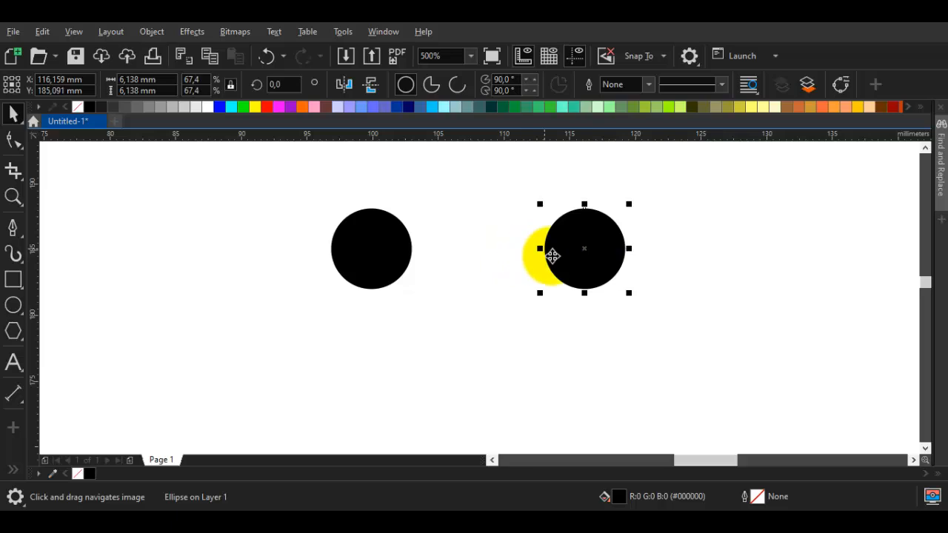
click(387, 235)
click(686, 279)
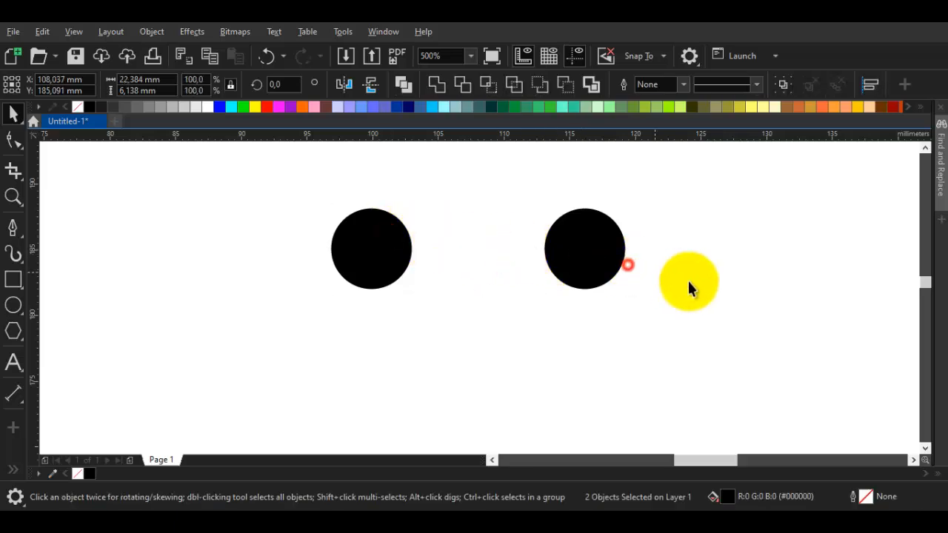
drag(601, 256, 497, 335)
Step: Group the two upper circles as a pair of eyes
click(400, 261)
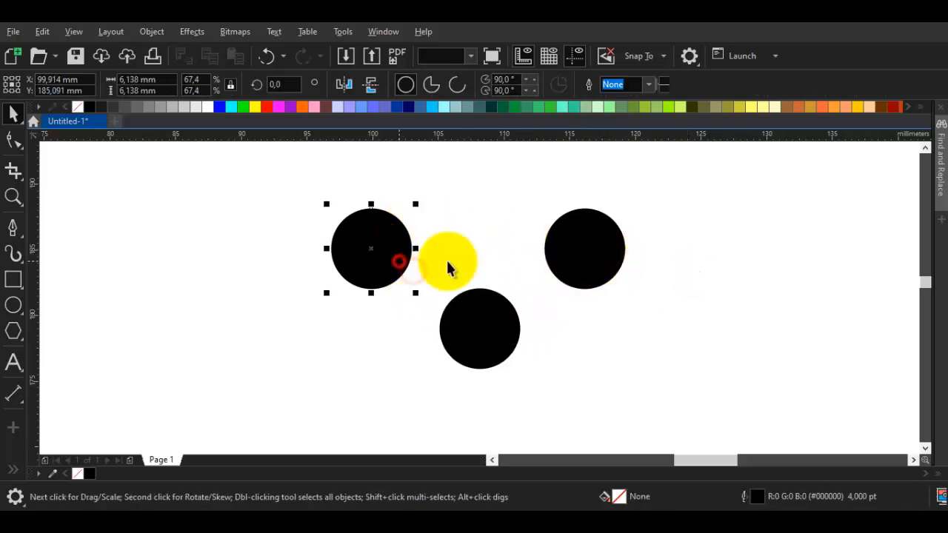
shift+click(581, 256)
click(668, 258)
click(602, 245)
shift+click(390, 238)
right_click(377, 237)
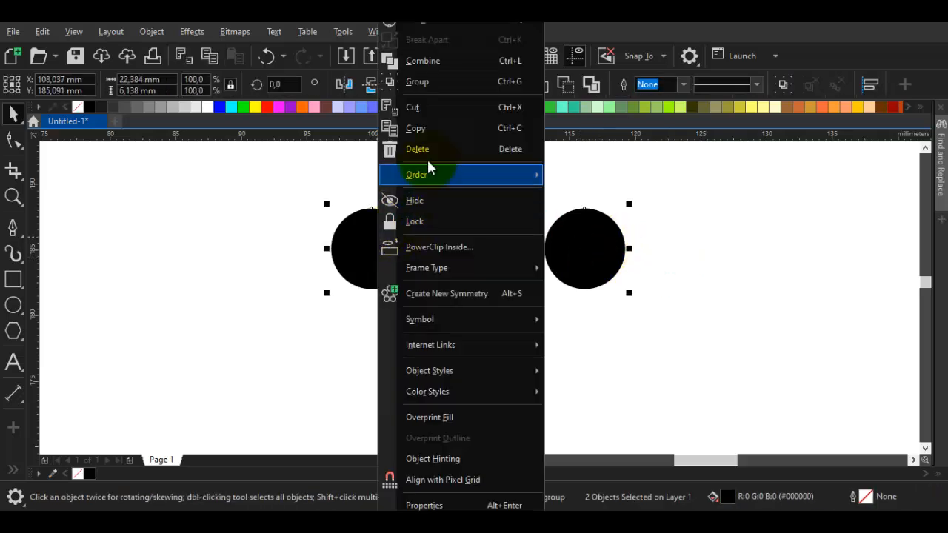
click(416, 81)
click(552, 326)
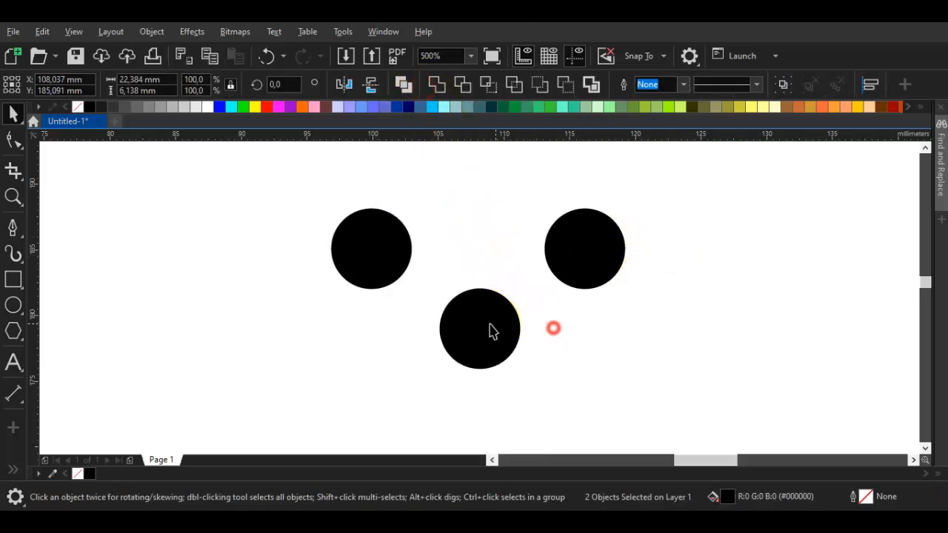
Step: Draw a rectangle about 13.4 × 3.9 mm over the lower circle's bottom half and cut that half away with it
click(491, 324)
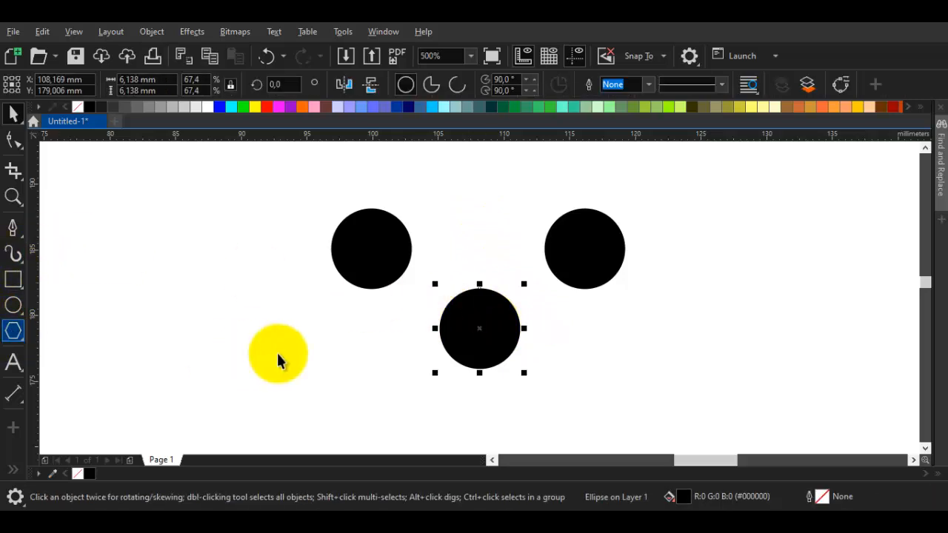
click(21, 280)
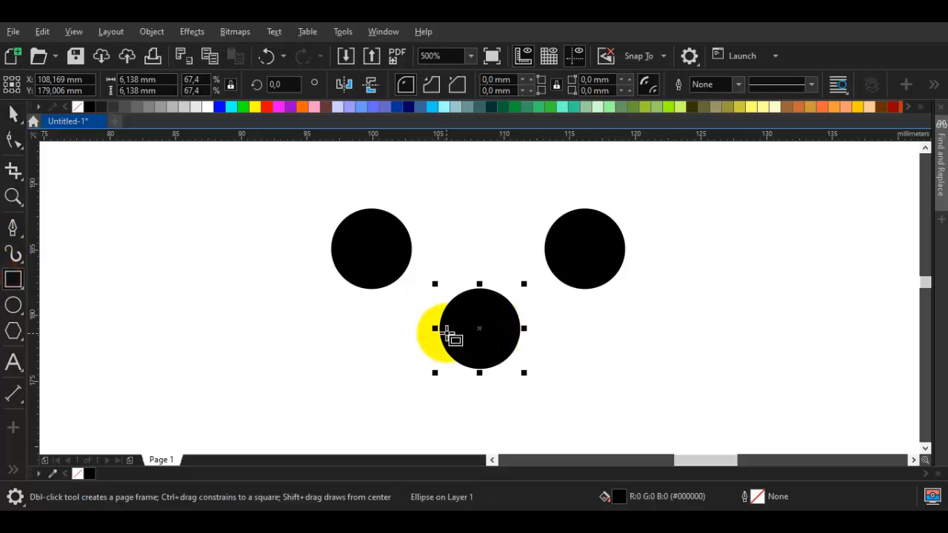
drag(442, 327, 593, 384)
key(space)
drag(434, 354, 408, 354)
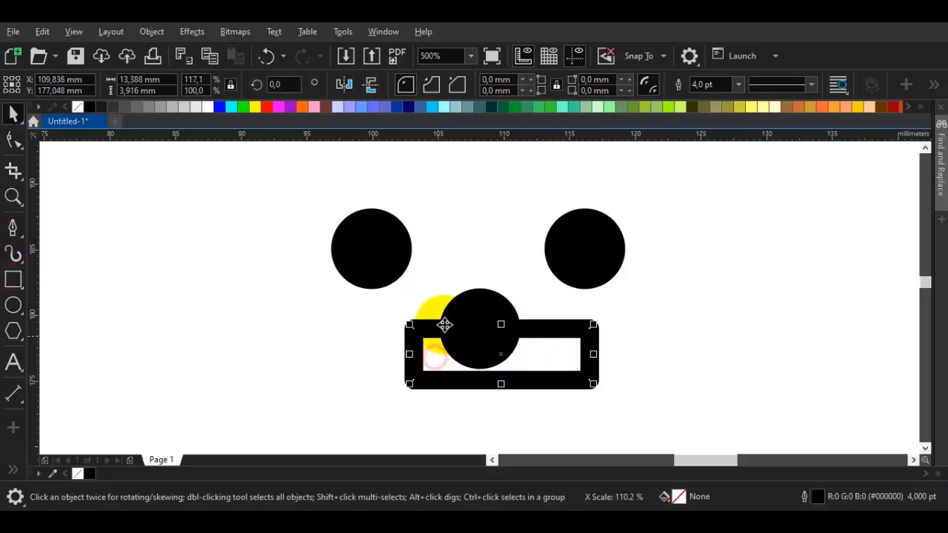
shift+click(466, 305)
click(590, 84)
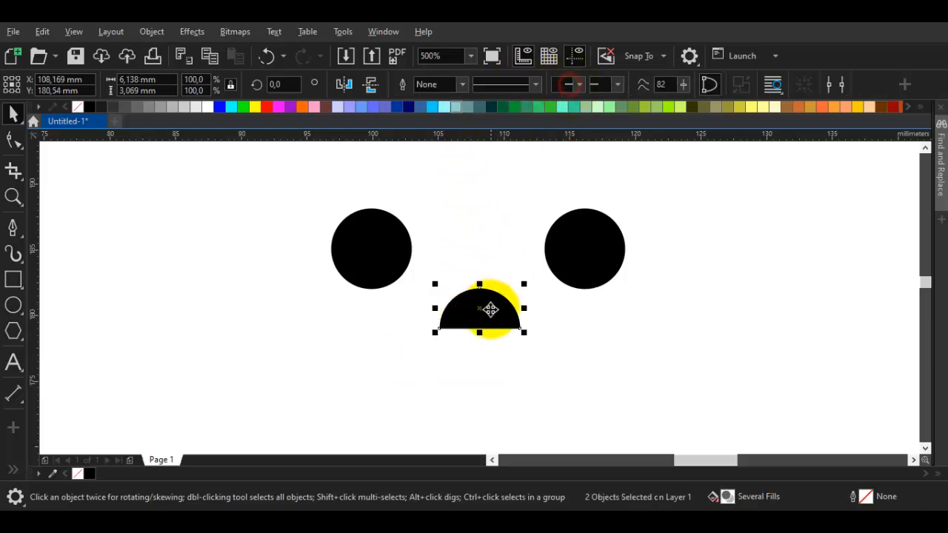
Step: Make all nodes of the half circle cusp nodes and convert its segments to curves
key(F10)
scroll(477, 332, up, 1)
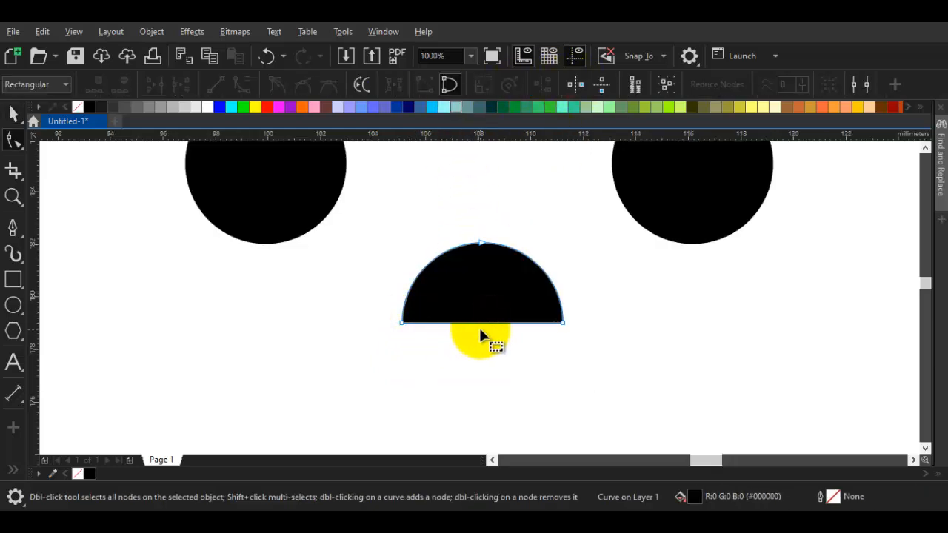
double_click(479, 324)
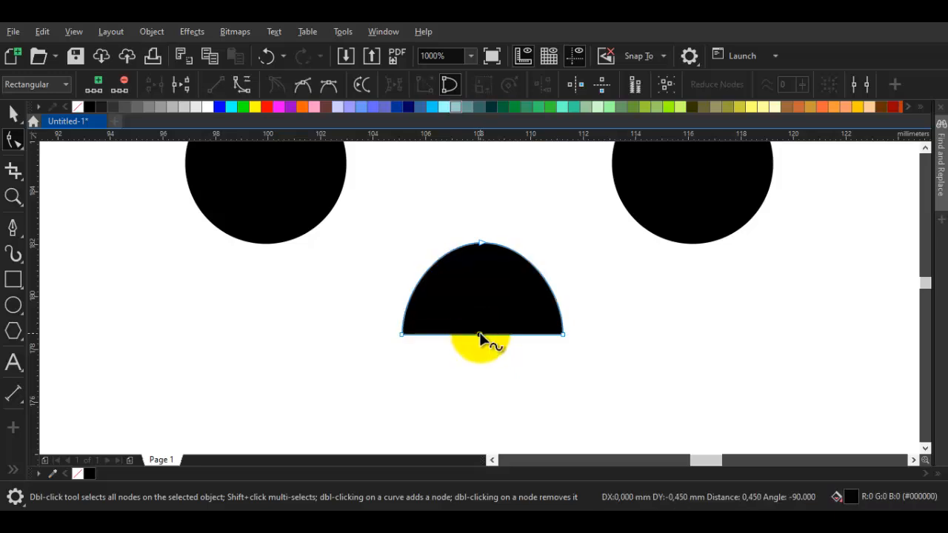
right_click(554, 254)
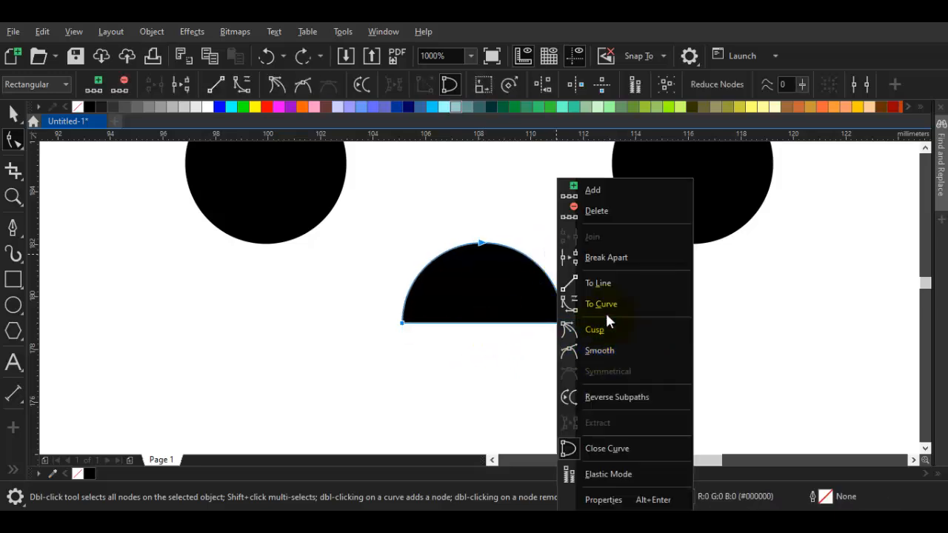
click(609, 330)
right_click(592, 300)
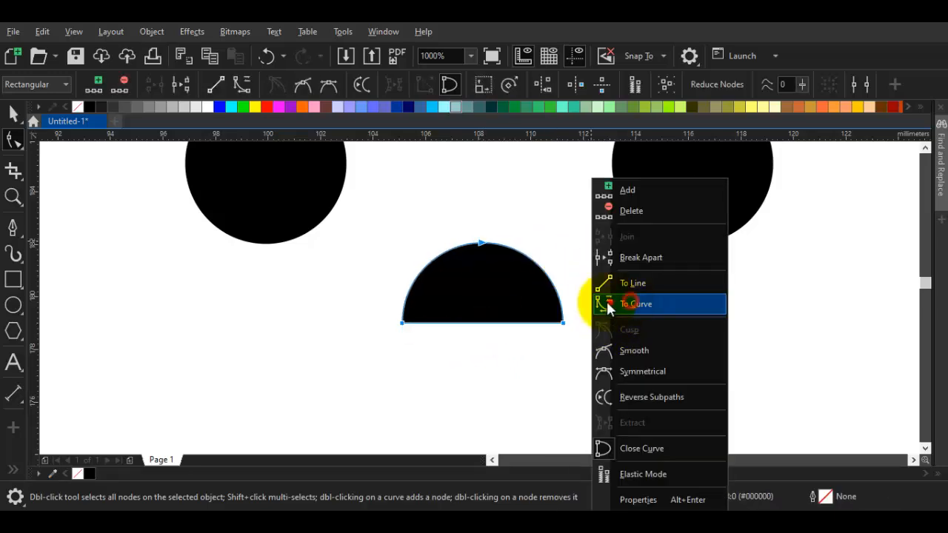
click(611, 304)
Step: Bow the half circle's flat bottom edge slightly downward and round its two lower corners to form the nose
click(489, 303)
drag(484, 324, 560, 347)
click(563, 326)
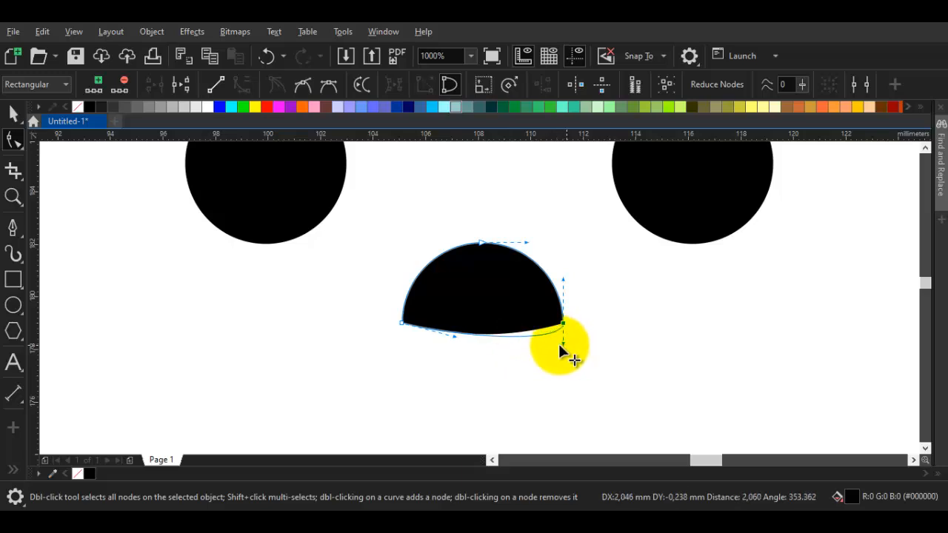
click(402, 338)
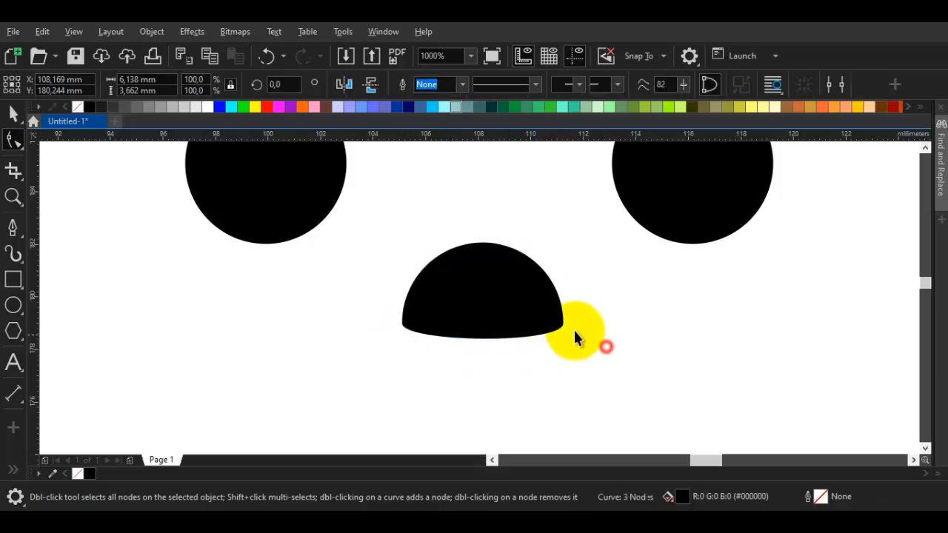
click(578, 337)
key(space)
scroll(566, 333, down, 2)
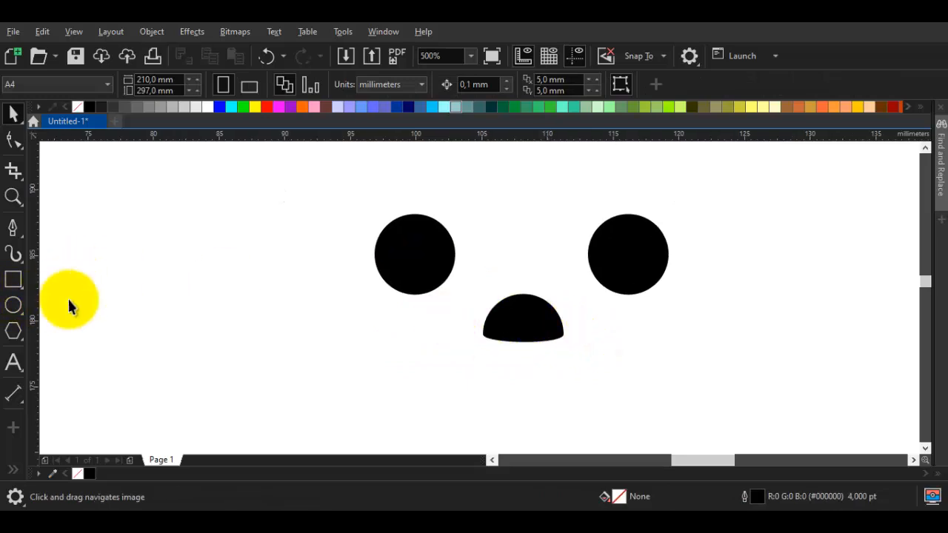
Step: Align the grouped eyes horizontally to the center of the nose
click(209, 220)
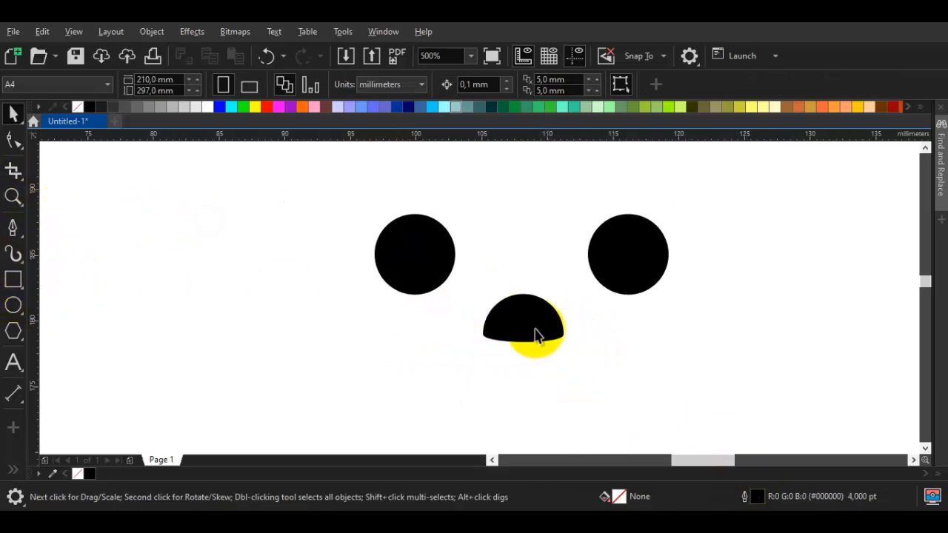
click(610, 257)
shift+click(522, 327)
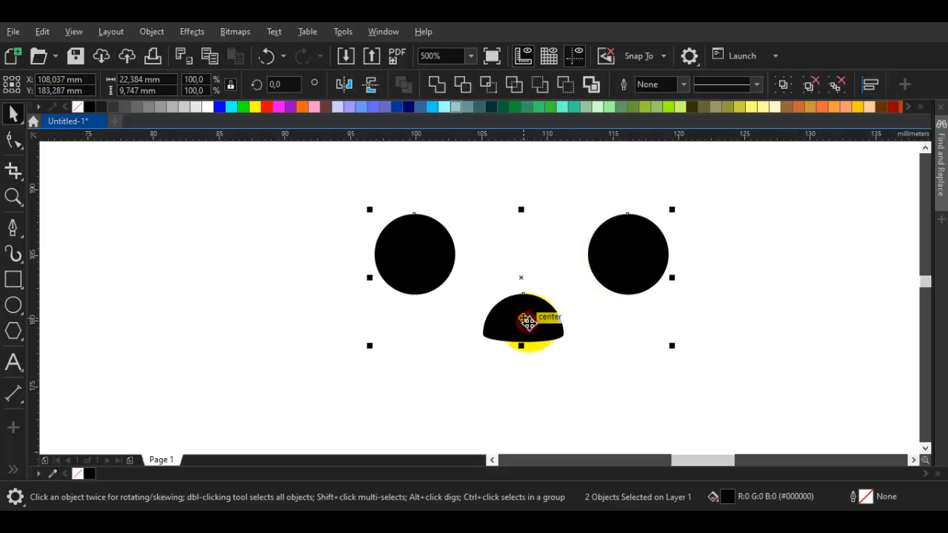
click(760, 366)
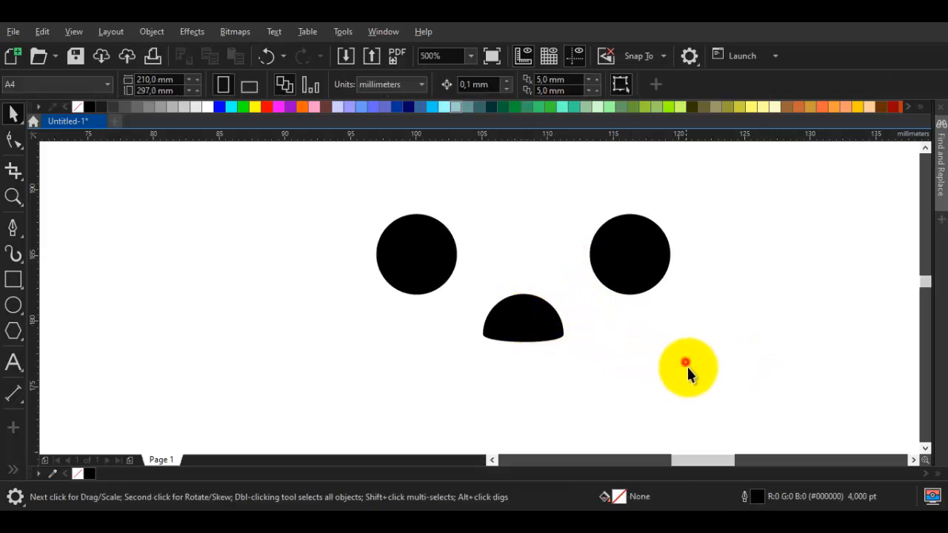
Step: Draw a curved mouth line about 12 × 8 mm with the Pen tool, from the nose's center down to the left, using the 4 pt outline
double_click(756, 500)
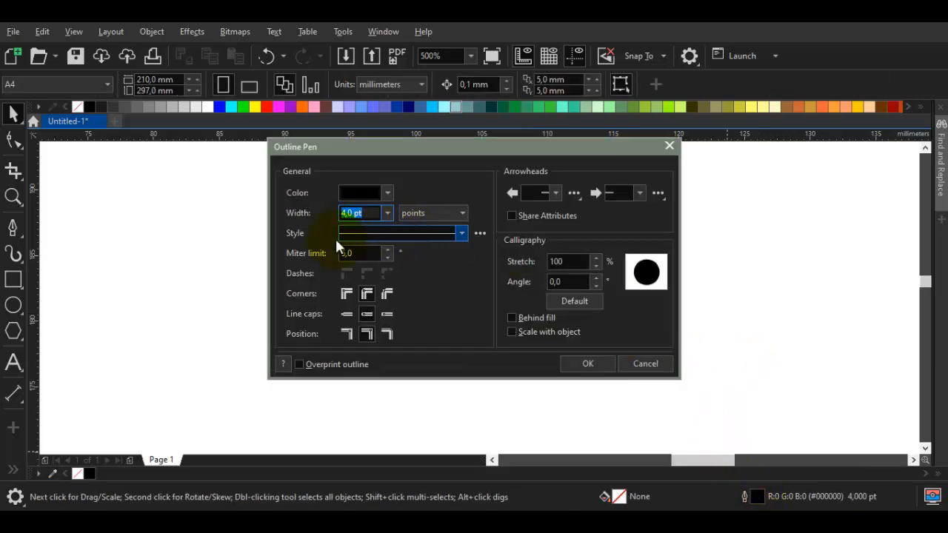
click(579, 357)
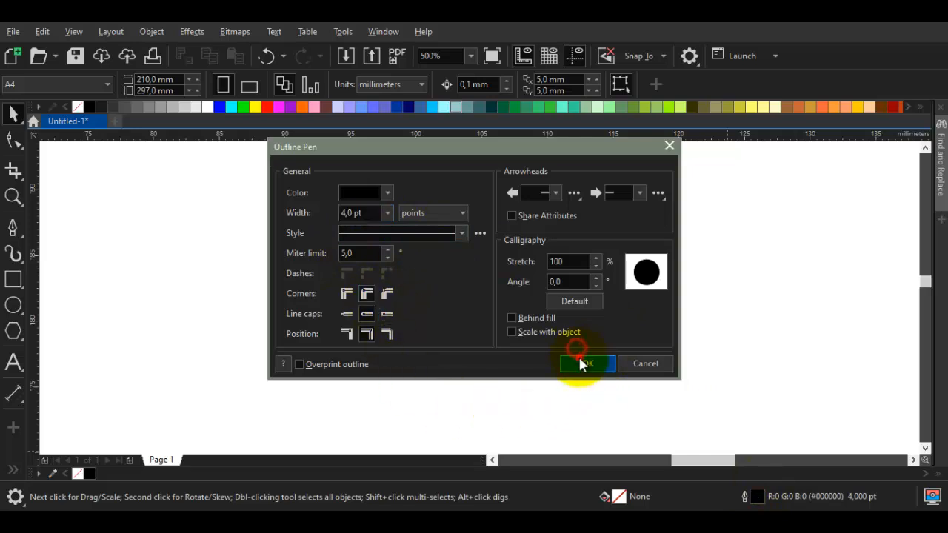
click(13, 228)
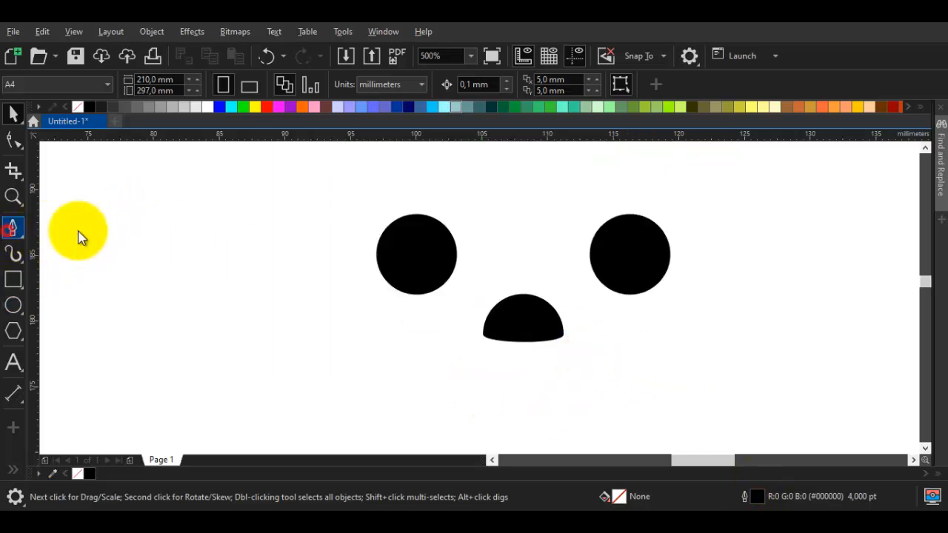
drag(523, 319, 523, 337)
drag(522, 383, 507, 416)
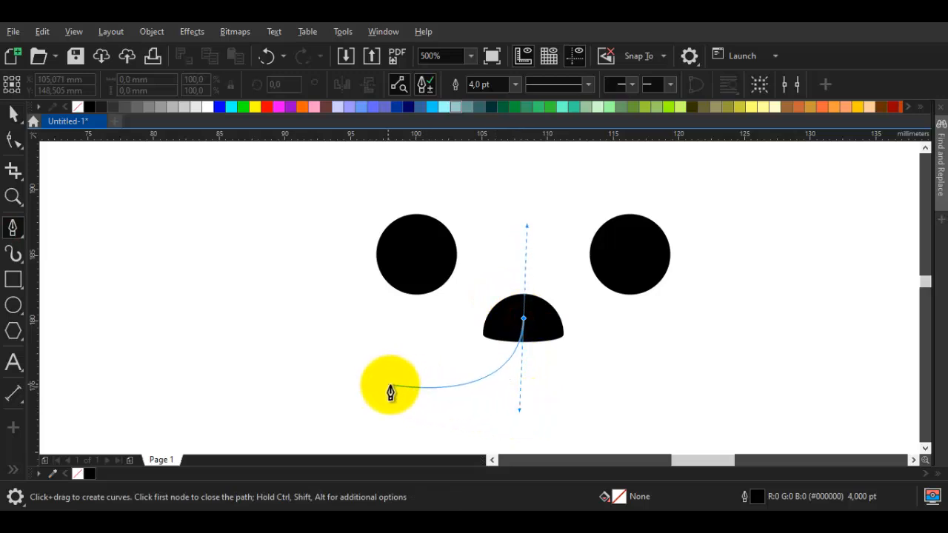
drag(391, 374, 451, 349)
mouse_move(425, 380)
mouse_down()
mouse_move(383, 345)
mouse_move(349, 351)
mouse_move(49, 192)
mouse_up()
click(12, 113)
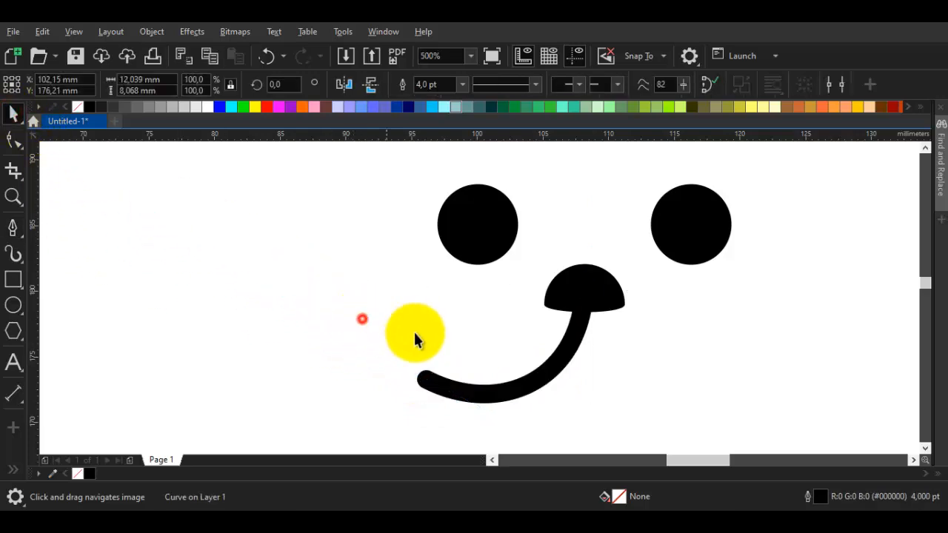
Step: Scale the mouth curve down to about 9.1 × 6.1 mm and place a mirrored copy on the other side of the nose
click(490, 389)
drag(423, 403, 461, 374)
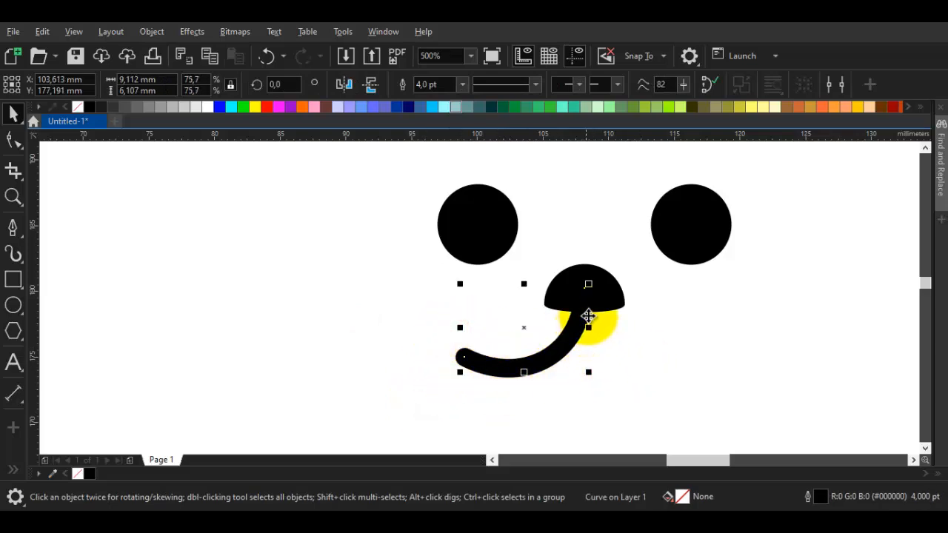
drag(585, 330, 463, 287)
drag(542, 295, 586, 288)
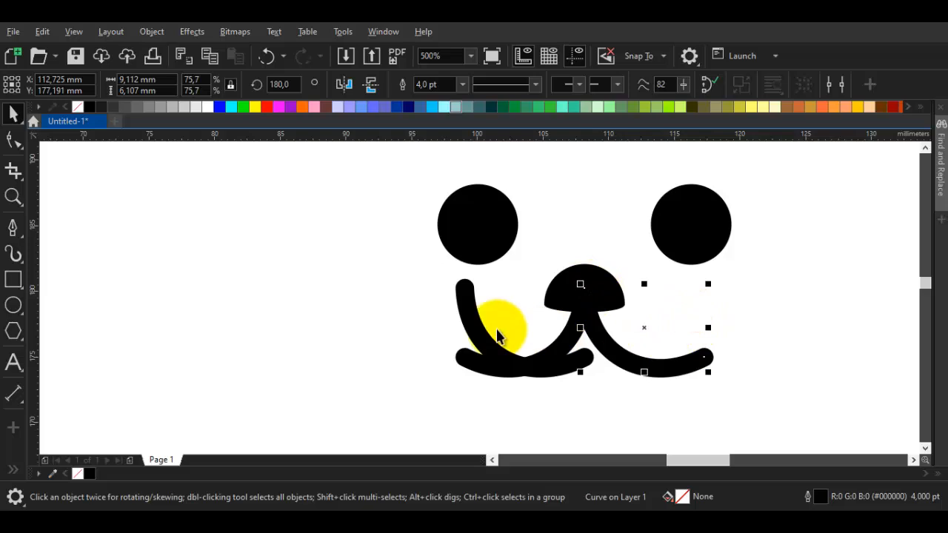
key(ctrl+z)
drag(465, 288, 586, 288)
click(689, 301)
Step: Select the nose and both mouth curves and move them straight down, farther below the eyes
scroll(690, 303, down, 2)
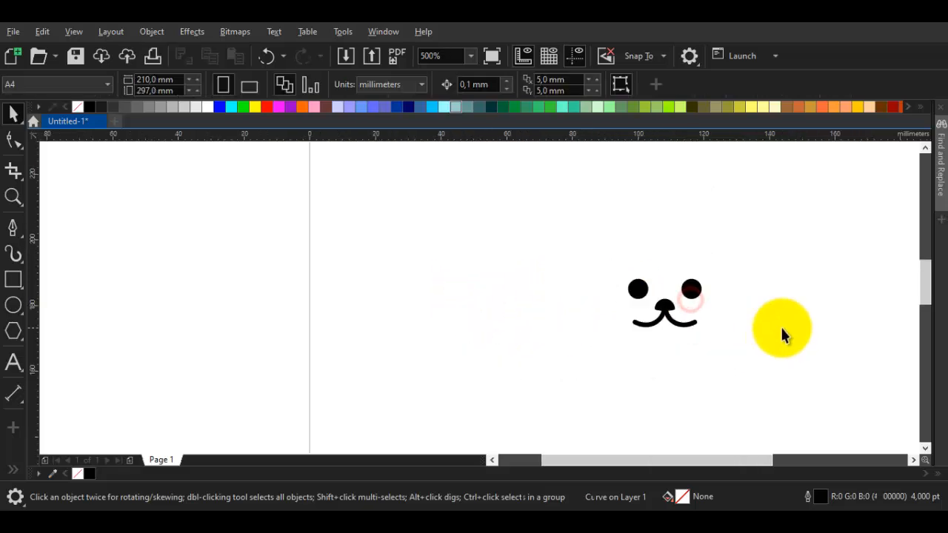
click(782, 326)
scroll(672, 293, up, 1)
scroll(672, 294, up, 1)
drag(688, 304, 658, 245)
drag(765, 370, 334, 189)
drag(560, 256, 561, 296)
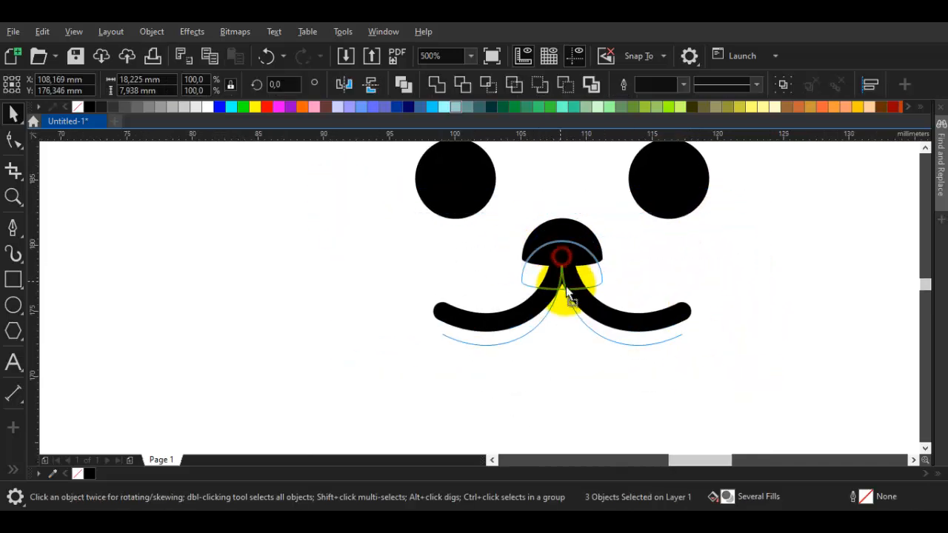
Step: Enlarge the nose proportionally, keeping it above the mouth curves
click(590, 295)
drag(607, 249, 635, 235)
drag(600, 278, 626, 241)
click(658, 253)
drag(640, 296, 709, 285)
click(710, 285)
scroll(524, 261, down, 1)
scroll(524, 261, down, 1)
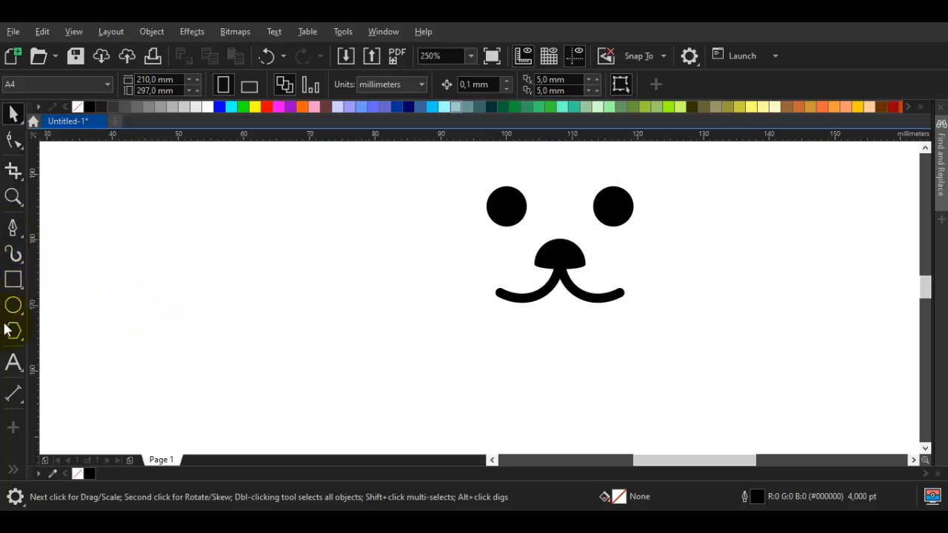
Step: Draw a tooth rectangle about 3.8 mm wide below the nose, round its corners about 1.1 mm and stretch it to about 6 mm tall
click(13, 280)
scroll(583, 264, up, 1)
drag(561, 265, 585, 222)
mouse_move(490, 264)
mouse_down()
mouse_move(554, 313)
mouse_move(546, 317)
mouse_up()
click(13, 140)
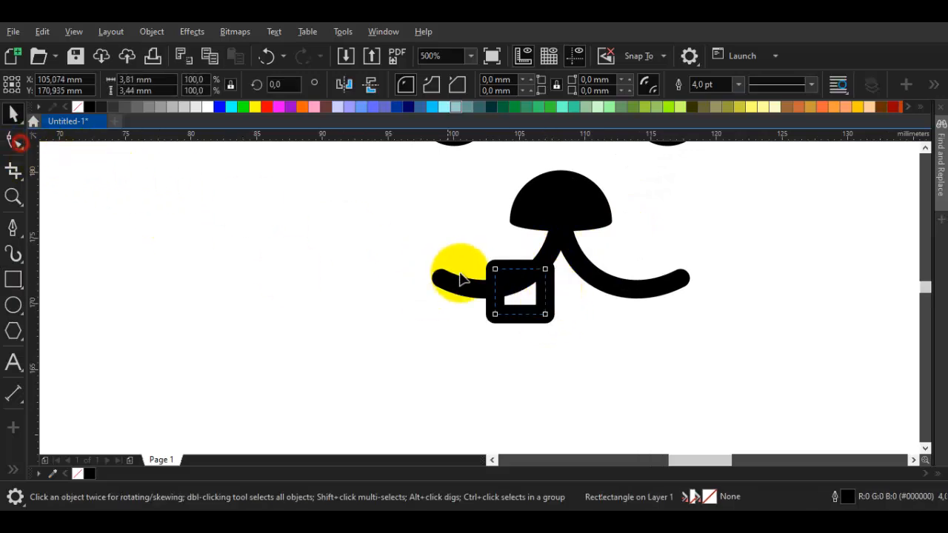
drag(504, 269, 523, 225)
key(space)
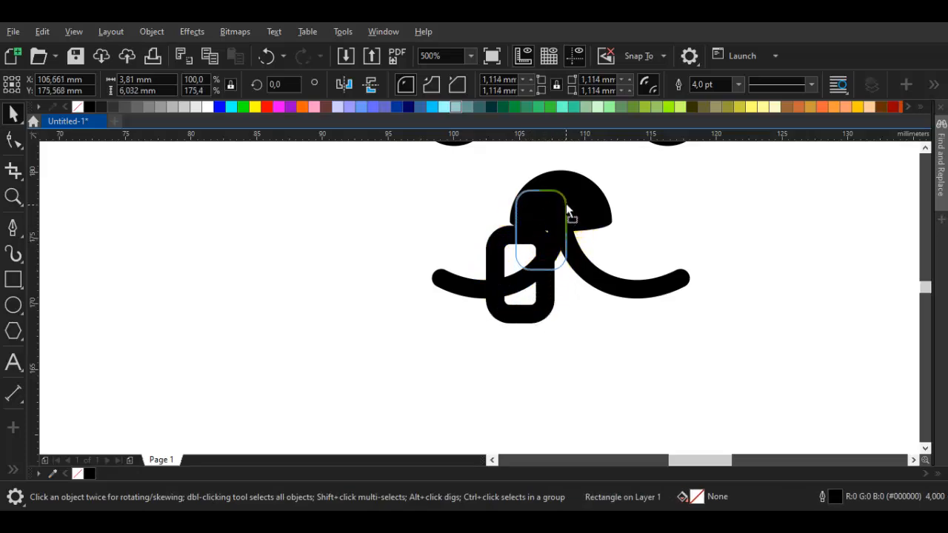
Step: Align the tooth's side with the nose's vertical center line and stretch it below the mouth to about 7.4 mm tall
drag(536, 299, 530, 339)
key(ctrl+z)
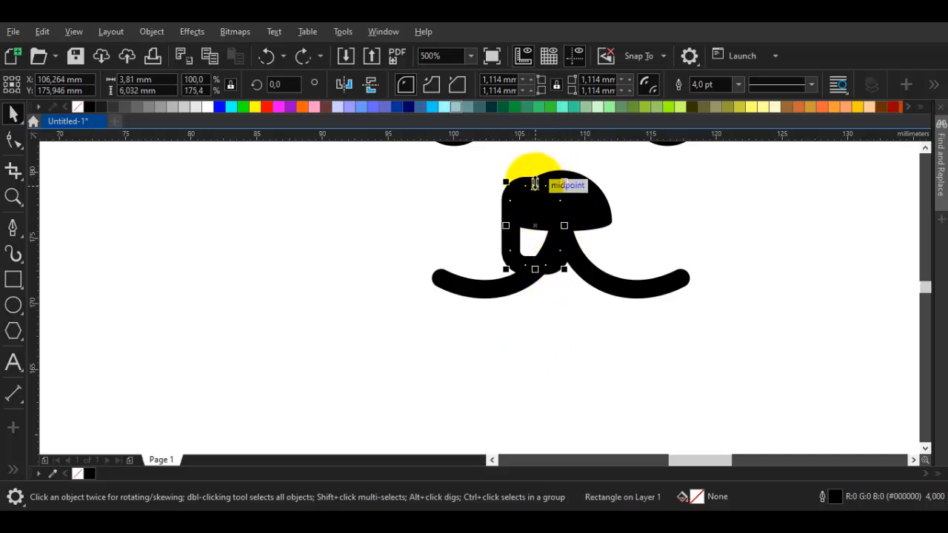
drag(537, 203, 545, 217)
drag(543, 275, 536, 271)
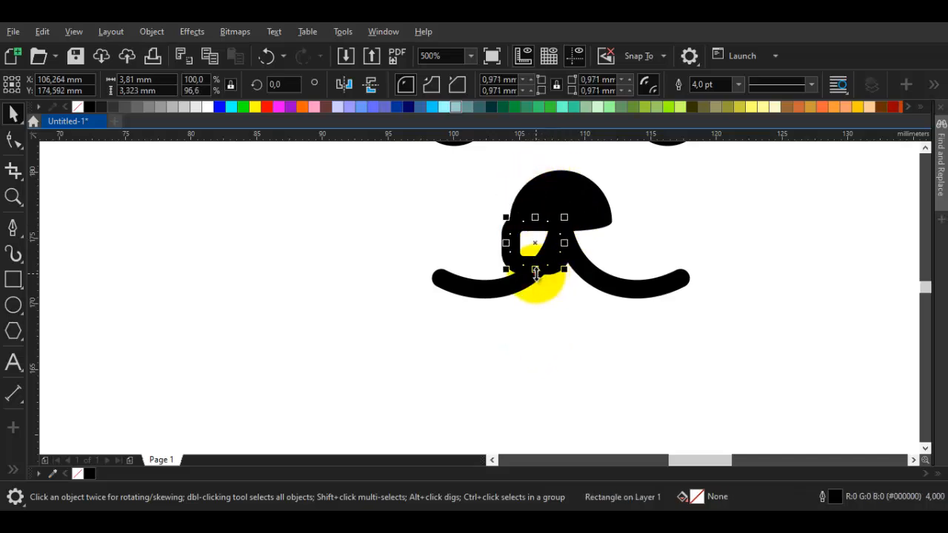
mouse_move(536, 327)
mouse_down()
mouse_move(534, 339)
mouse_move(554, 337)
mouse_move(535, 323)
mouse_up()
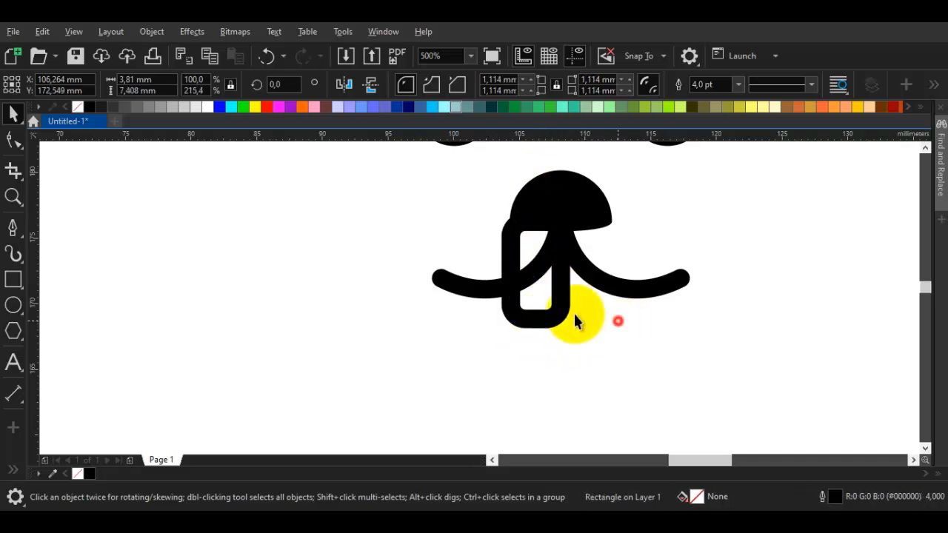
click(612, 321)
Step: Trim the tooth with the left mouth curve and open the tooth for node editing
click(468, 290)
shift+click(559, 313)
click(468, 83)
click(534, 271)
key(F10)
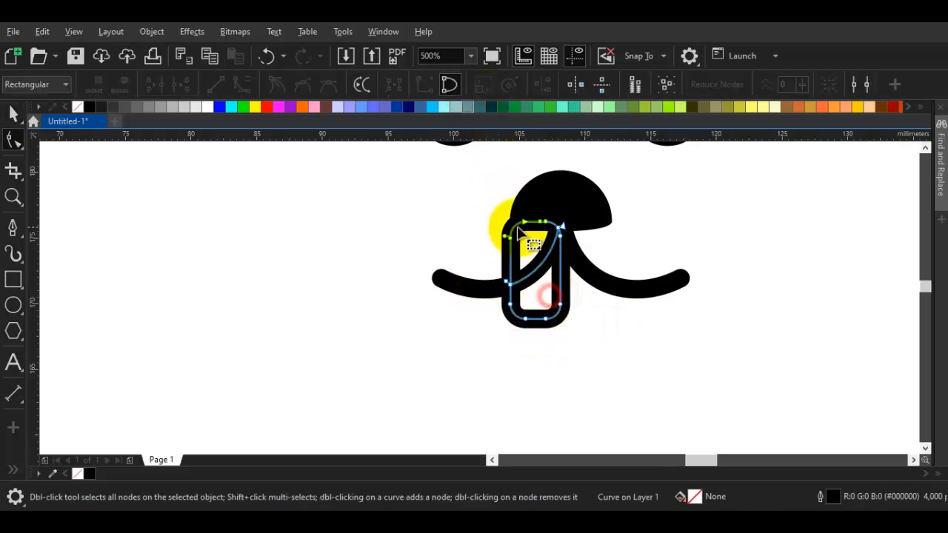
Step: Delete the tooth's nodes above the mouth curve so only the part hanging below the mouth is left
scroll(518, 222, up, 1)
drag(456, 185, 580, 261)
mouse_move(563, 218)
mouse_down()
mouse_move(601, 229)
mouse_move(560, 208)
mouse_up()
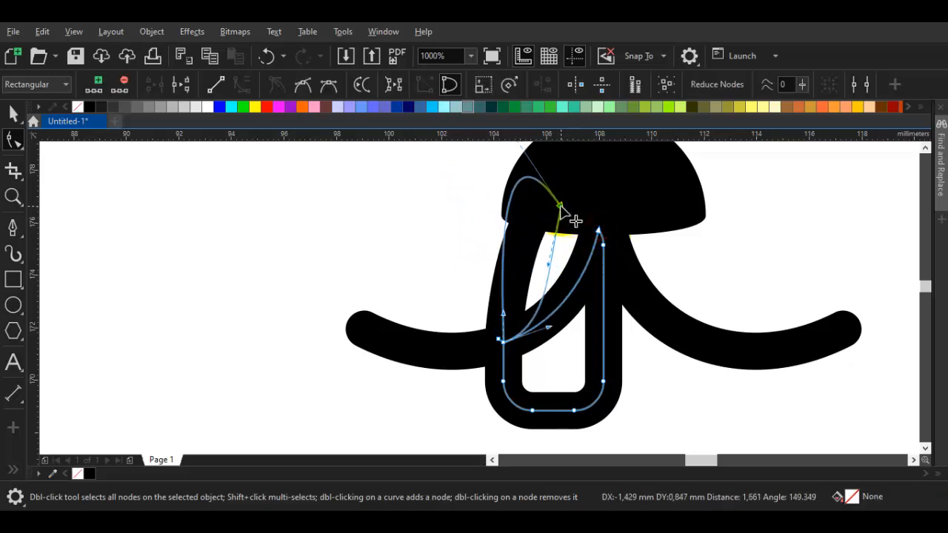
double_click(560, 207)
drag(499, 341, 492, 300)
double_click(490, 299)
key(space)
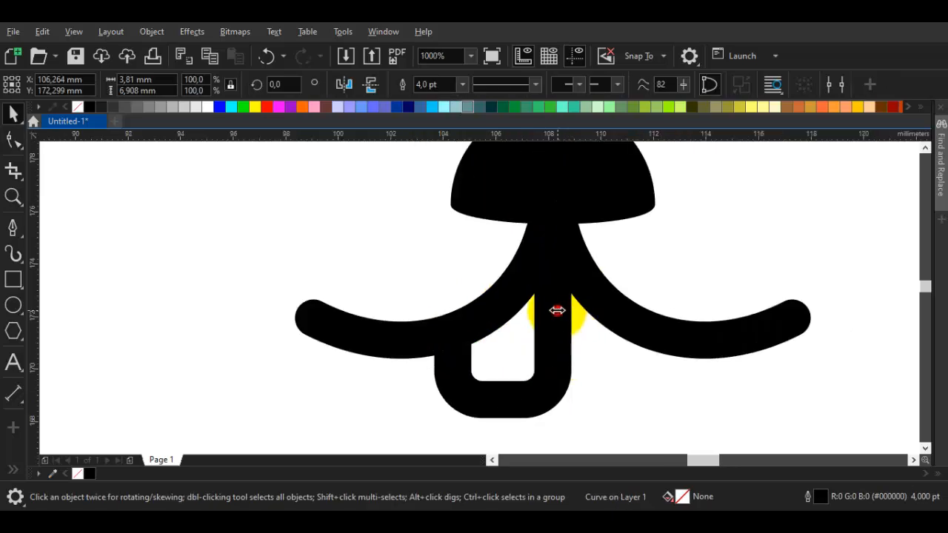
Step: Place a mirrored copy of the tooth directly beside it, on the other side of the nose's center line
drag(557, 310, 585, 337)
scroll(527, 386, down, 2)
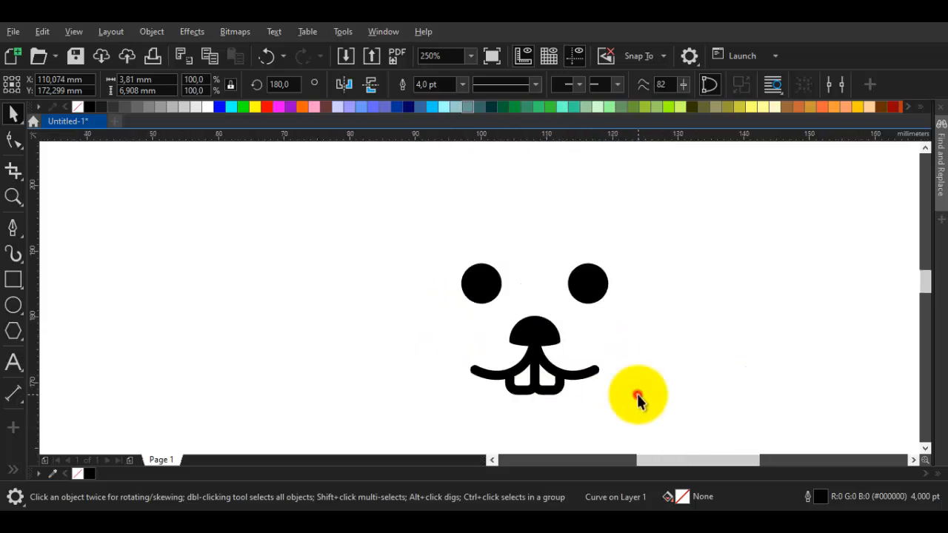
click(637, 394)
scroll(547, 367, up, 1)
scroll(575, 348, down, 1)
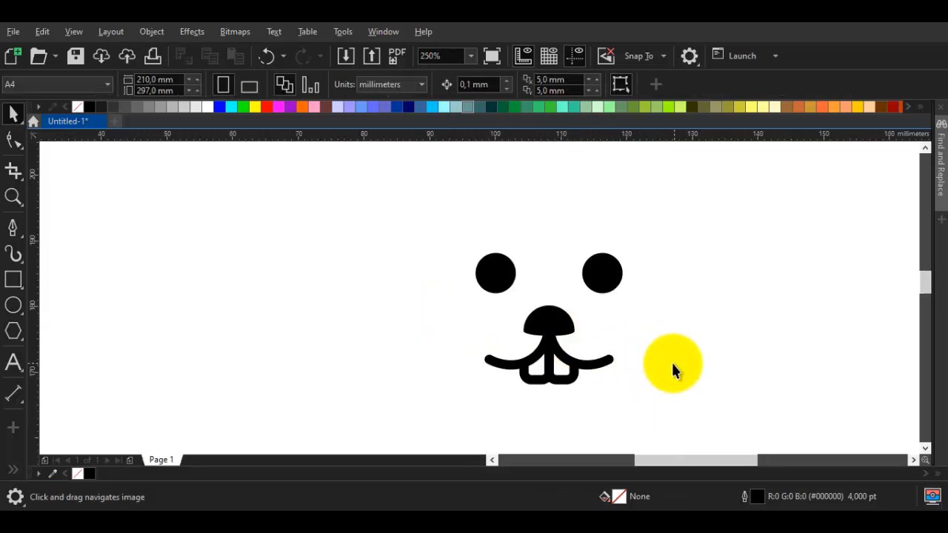
drag(672, 361, 687, 347)
click(613, 276)
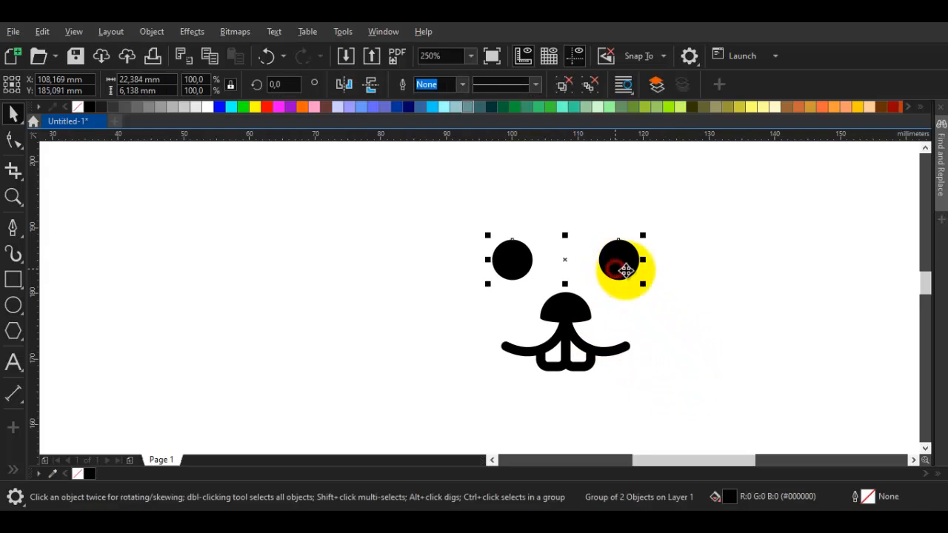
click(701, 326)
scroll(701, 325, down, 1)
drag(701, 325, 655, 337)
drag(653, 368, 490, 287)
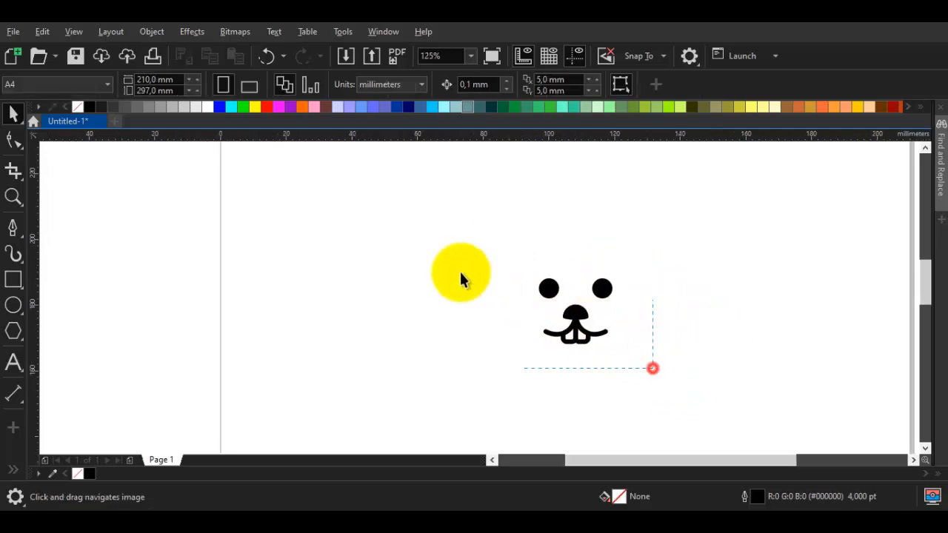
drag(463, 230, 462, 230)
right_click(578, 314)
click(548, 211)
click(668, 303)
Step: Draw a circle around the face, centered on the nose, and stretch it into an upright head oval about 26.8 × 33.8 mm
scroll(590, 297, up, 2)
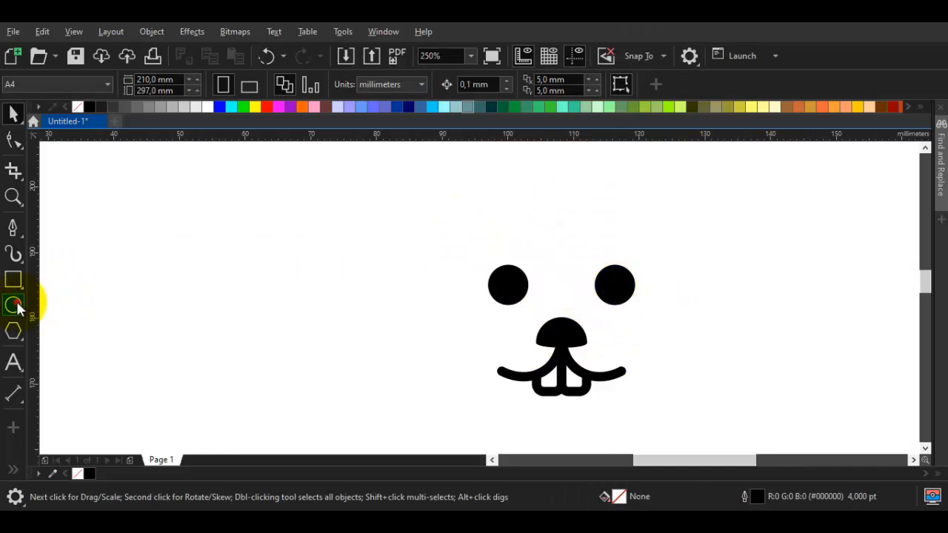
click(15, 306)
drag(563, 331, 633, 404)
key(space)
drag(561, 281, 560, 195)
click(637, 320)
drag(649, 330, 656, 340)
drag(571, 220, 575, 275)
scroll(578, 233, down, 1)
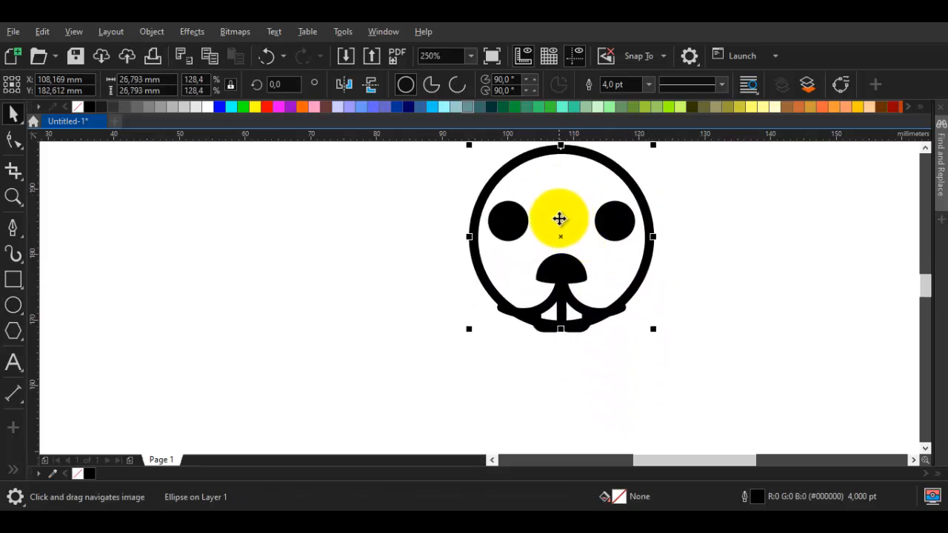
drag(560, 344, 561, 390)
scroll(567, 322, up, 1)
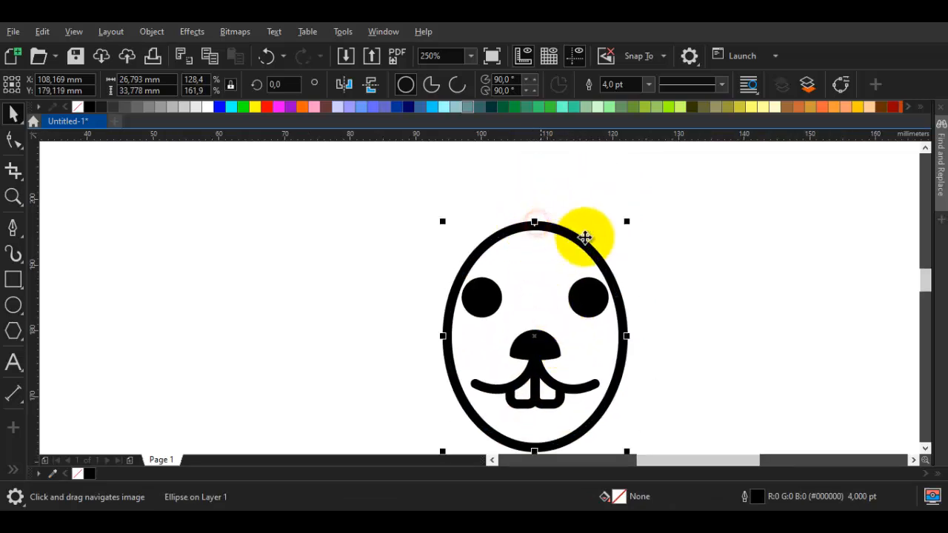
Step: Place a half-size copy of the head oval, about 13.4 × 16.9 mm, over the lower left cheek and weld it to the head
drag(626, 222, 487, 338)
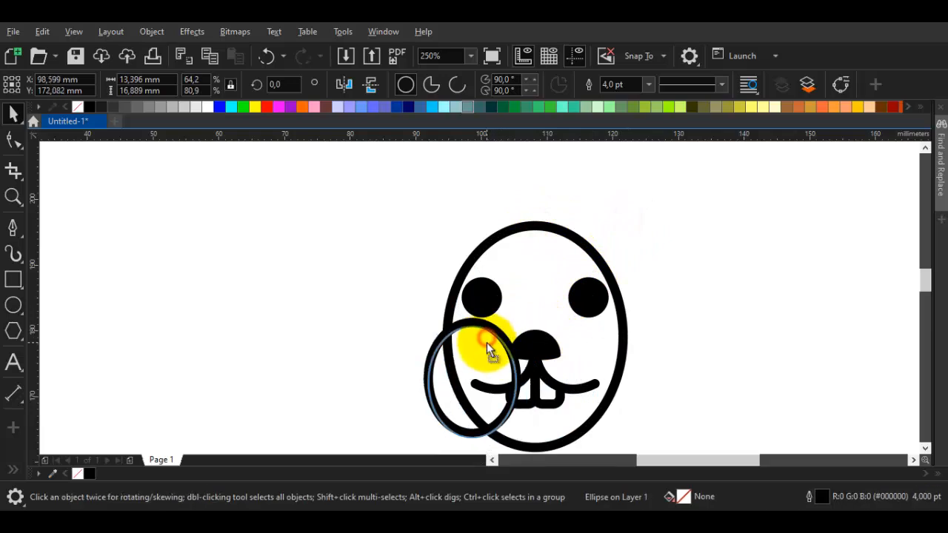
shift+click(523, 302)
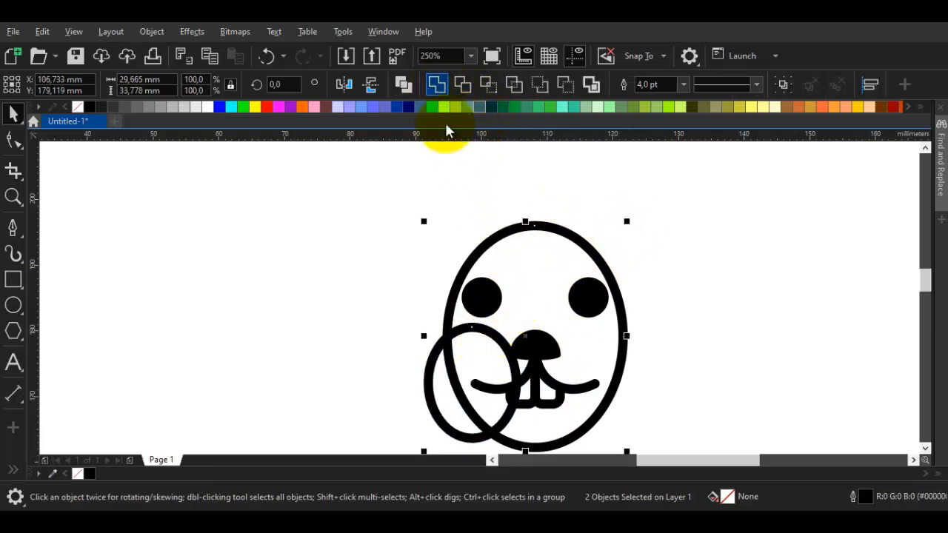
drag(489, 155, 469, 142)
click(558, 178)
click(461, 319)
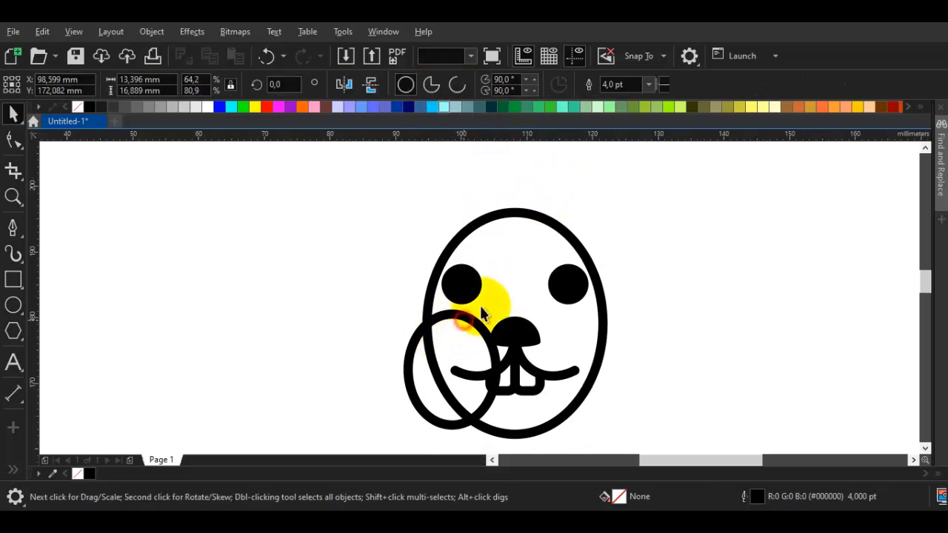
shift+click(499, 267)
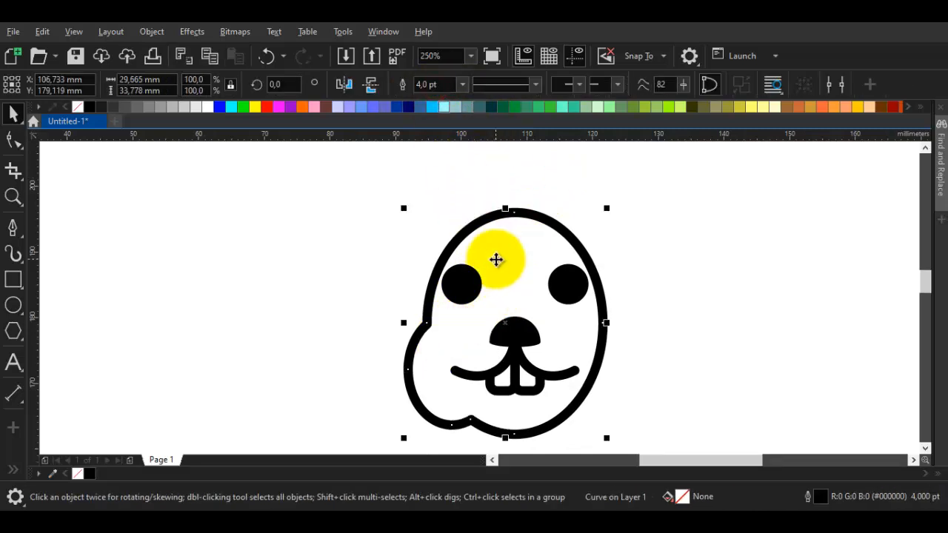
Step: Smooth the lower left of the head outline by deleting the two nodes between the cheek and the chin
double_click(495, 259)
click(473, 420)
double_click(473, 420)
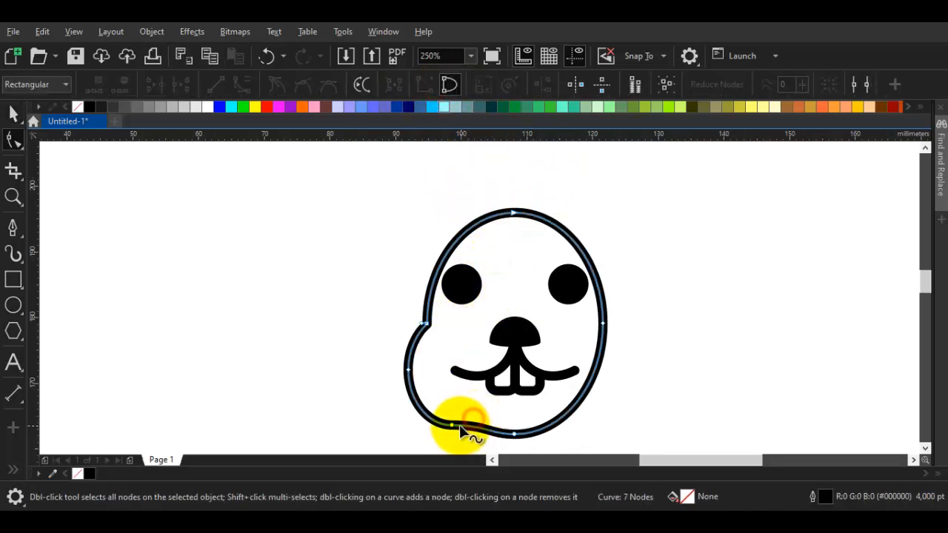
double_click(456, 430)
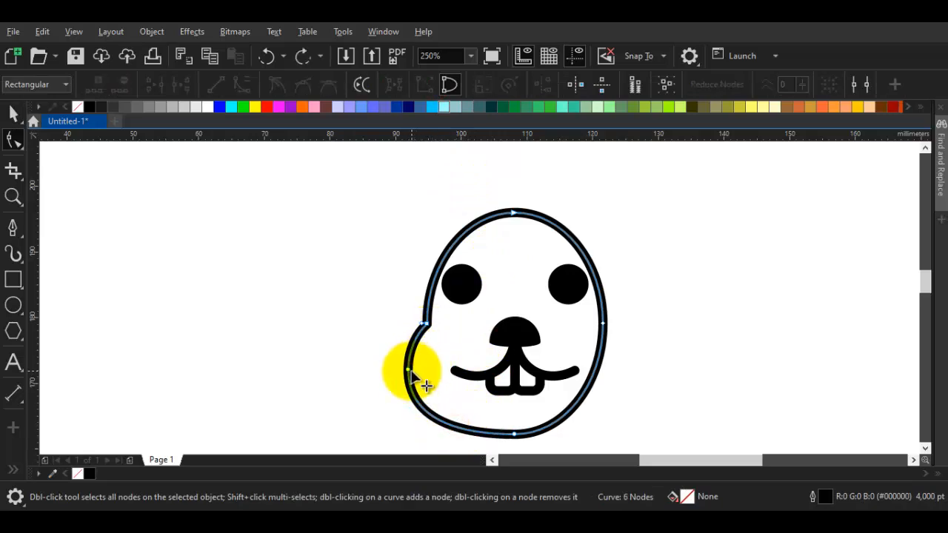
Step: Widen the head outline to about 33.3 mm and weld it with a mirrored copy aligned at the chin
key(space)
drag(607, 322, 415, 322)
drag(480, 215, 729, 213)
drag(659, 218, 542, 217)
drag(572, 419, 560, 333)
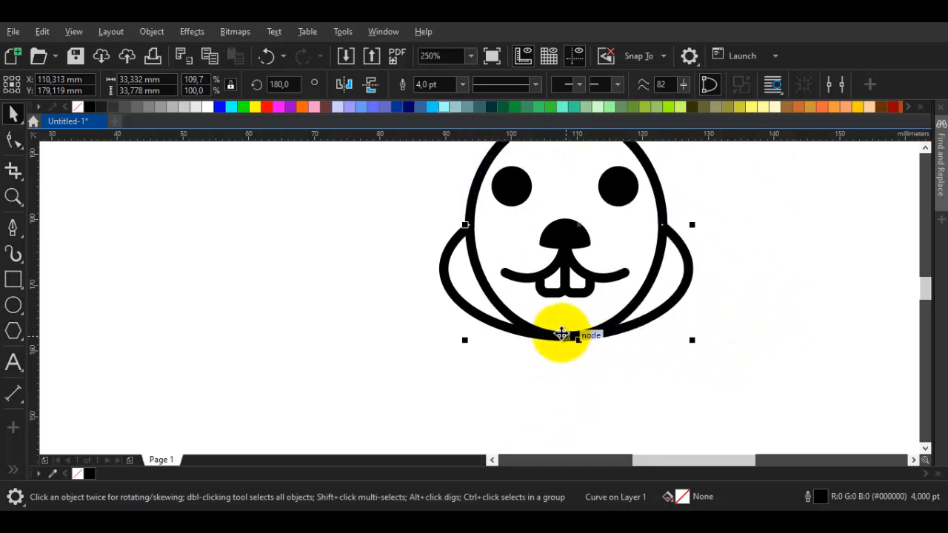
shift+click(470, 318)
click(437, 85)
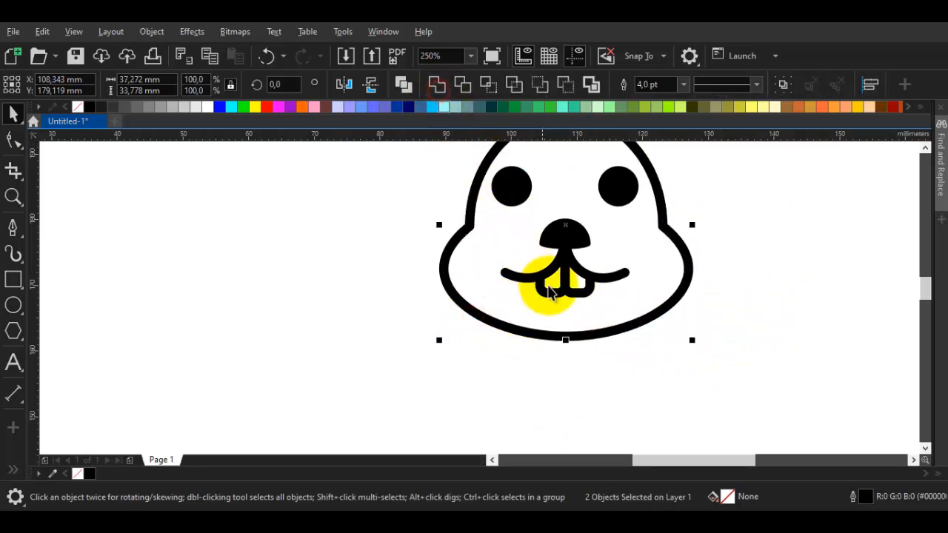
Step: Try to reshape the chin by deleting the head outline's bottom center node
double_click(556, 311)
click(564, 340)
scroll(567, 338, down, 2)
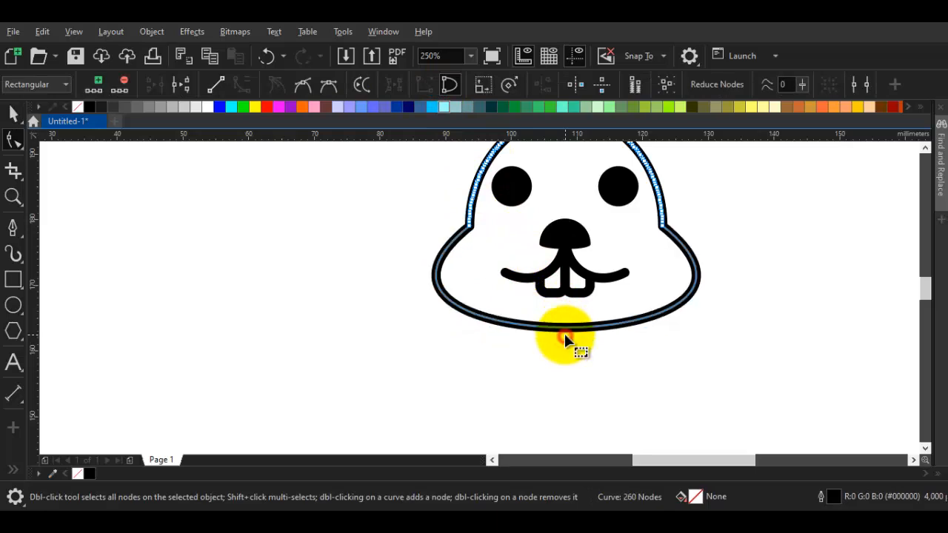
scroll(600, 260, up, 2)
Step: Delete the surplus nodes of the head outline, including those at the corners above both cheeks
drag(500, 225, 658, 284)
key(Delete)
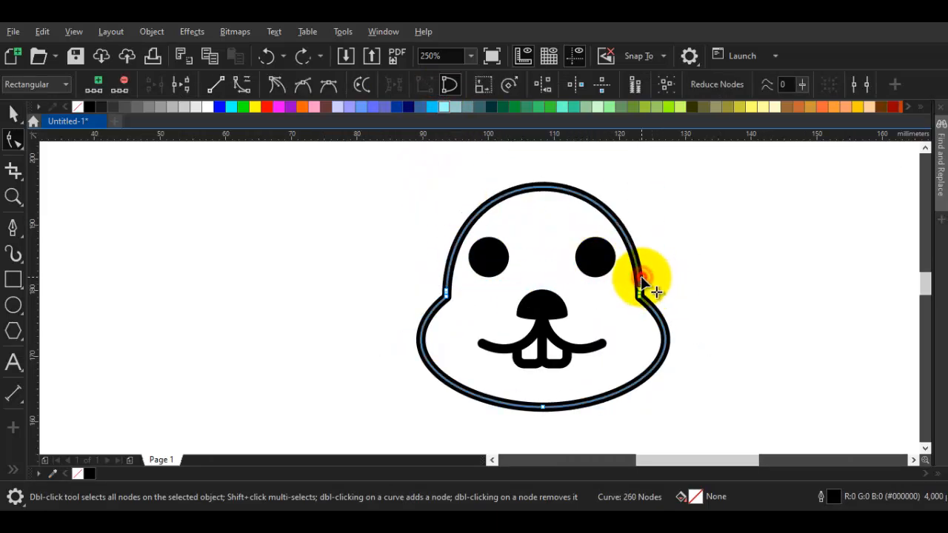
scroll(641, 296, up, 3)
drag(611, 274, 639, 299)
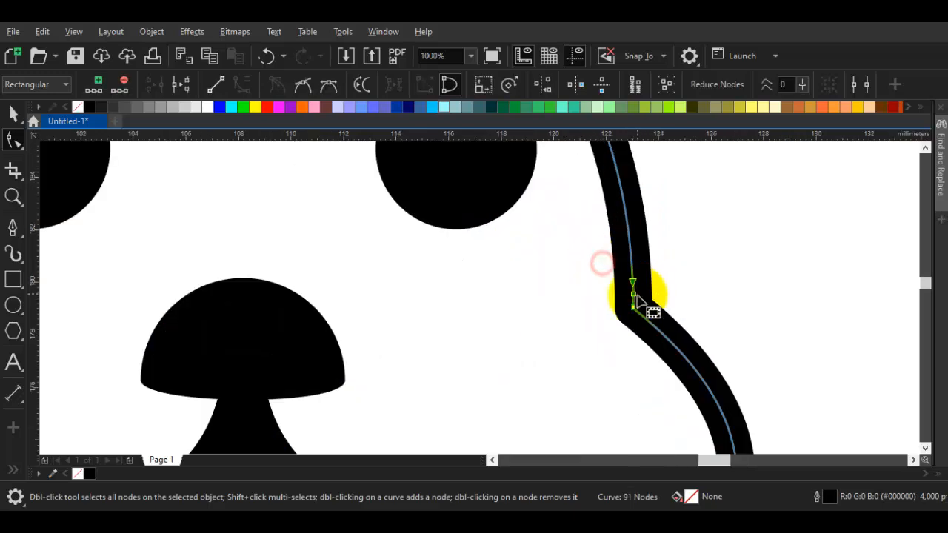
key(Delete)
scroll(630, 305, down, 2)
drag(234, 279, 264, 297)
scroll(255, 298, up, 2)
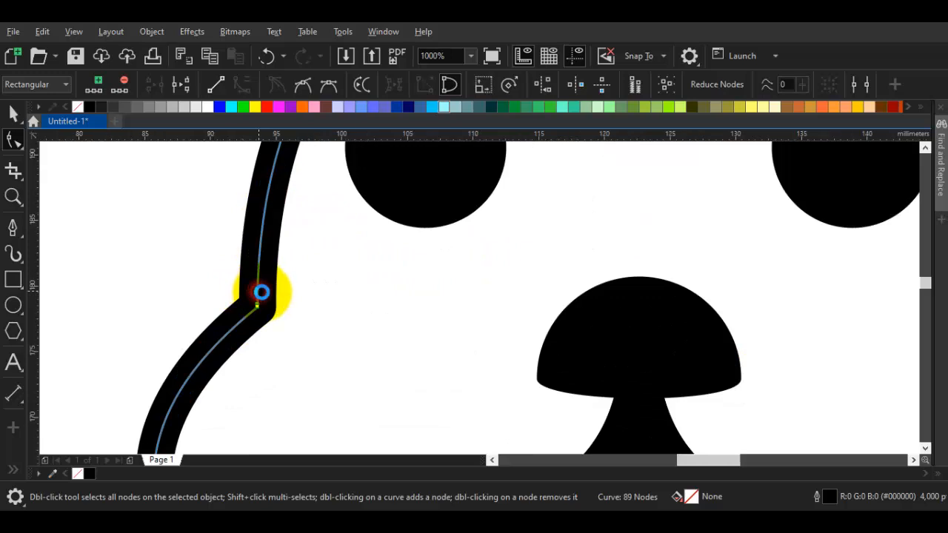
scroll(258, 290, down, 6)
Step: Stretch the head outline slightly downward at the chin
click(511, 273)
key(space)
click(360, 345)
scroll(360, 345, up, 3)
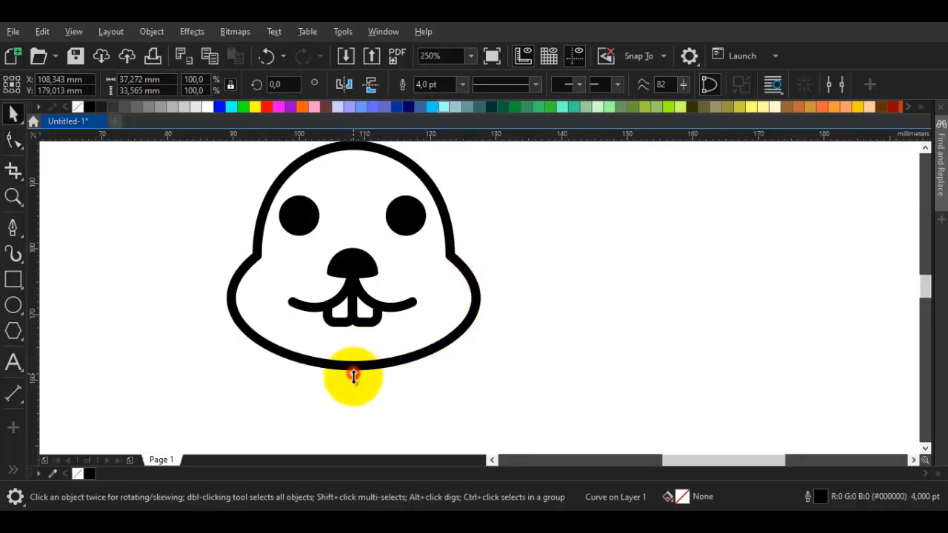
click(354, 376)
click(494, 349)
scroll(494, 349, down, 2)
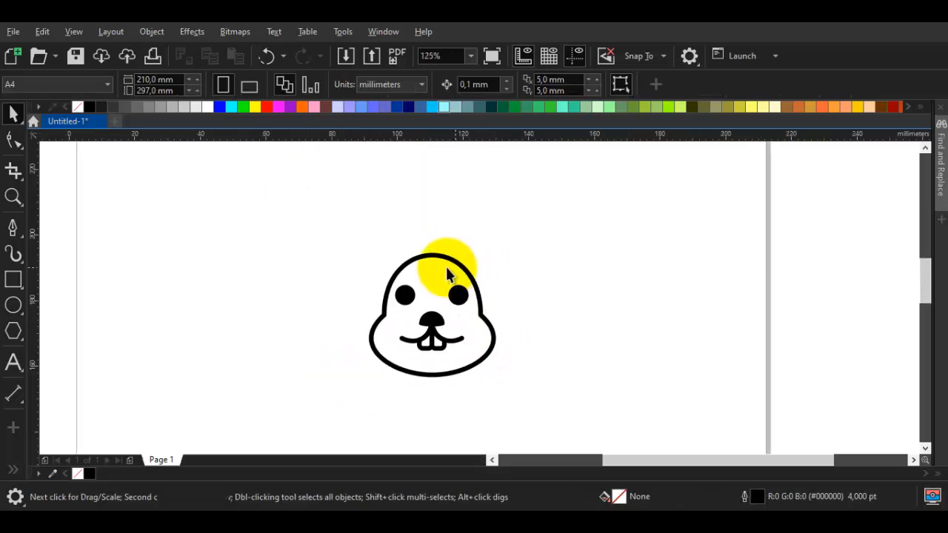
scroll(387, 220, up, 2)
scroll(419, 252, down, 2)
Step: Draw a tall ear oval about 15.6 × 43 mm and place it on the head's vertical center line, rising above the head
click(13, 305)
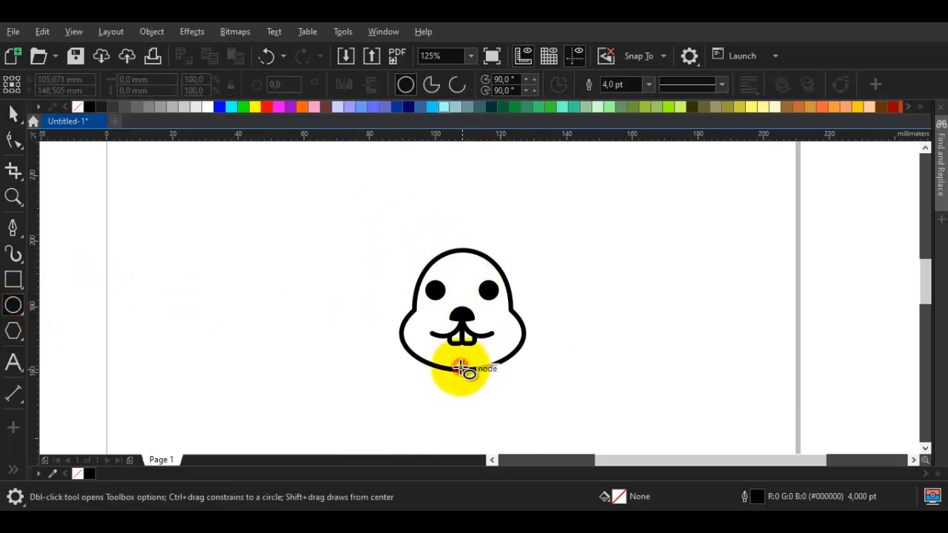
drag(462, 371, 492, 440)
key(space)
drag(463, 337, 497, 204)
Step: Create a smaller inner ear oval inside the ear and adjust it to about 9.8 × 30.8 mm
scroll(491, 191, up, 1)
scroll(466, 275, up, 2)
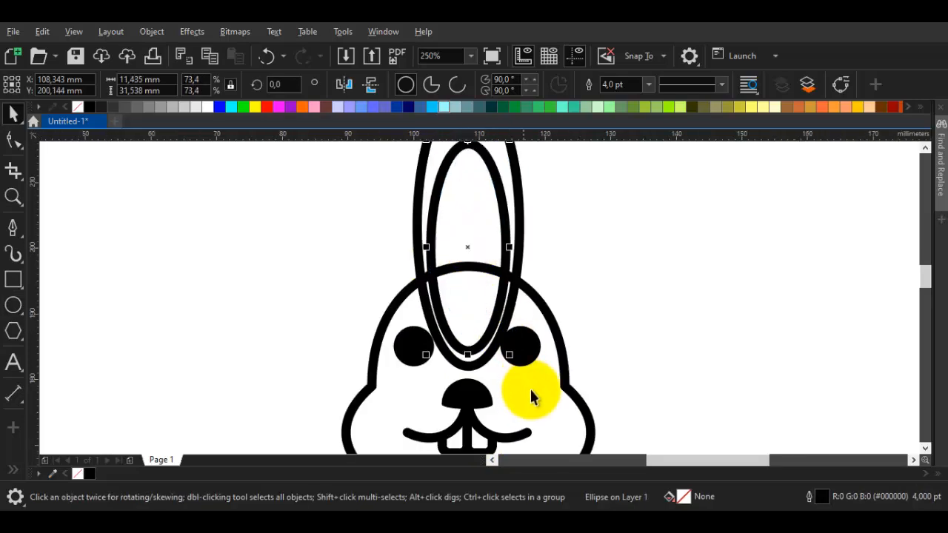
drag(511, 356, 521, 339)
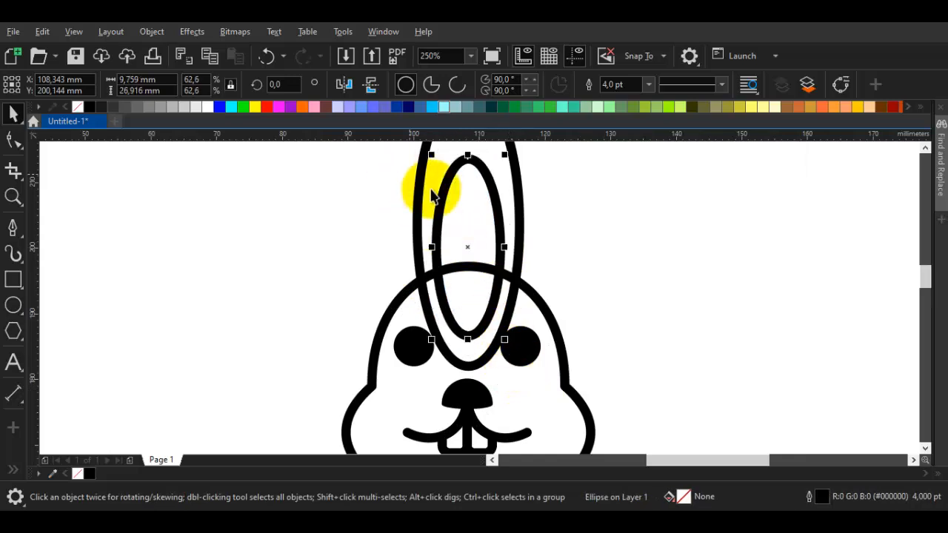
scroll(493, 311, up, 2)
mouse_move(447, 267)
mouse_down()
mouse_move(447, 246)
mouse_move(447, 267)
mouse_up()
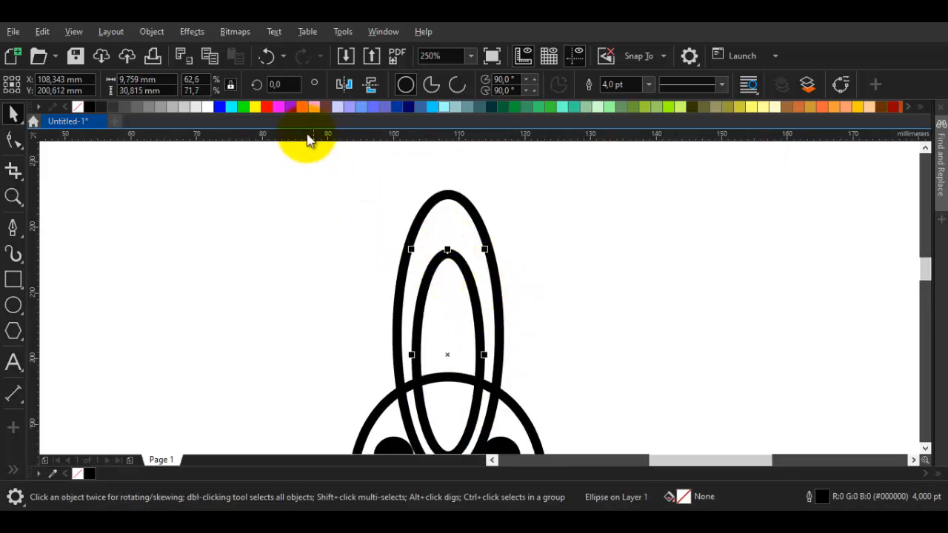
Step: Fill the inner ear oval with pink and the outer ear oval with white
click(316, 107)
scroll(478, 255, down, 2)
shift+click(464, 235)
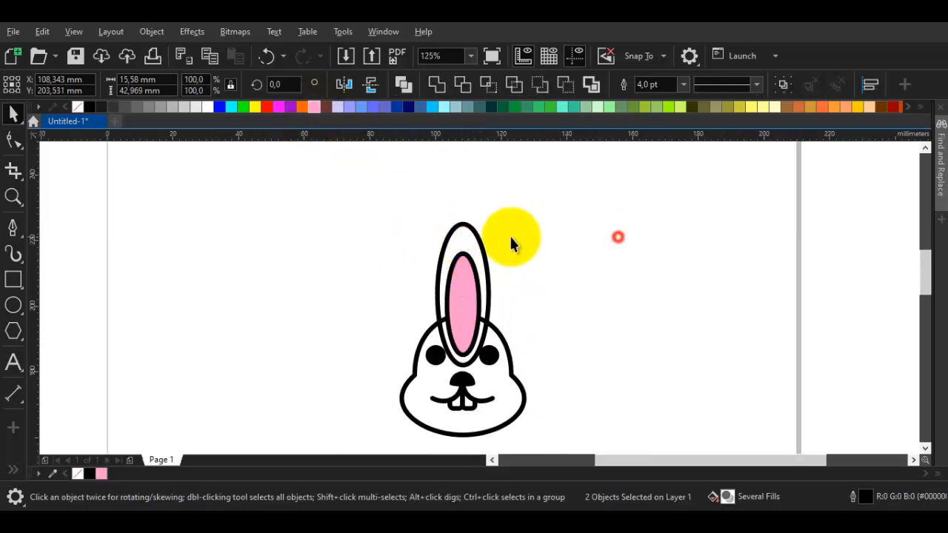
click(487, 239)
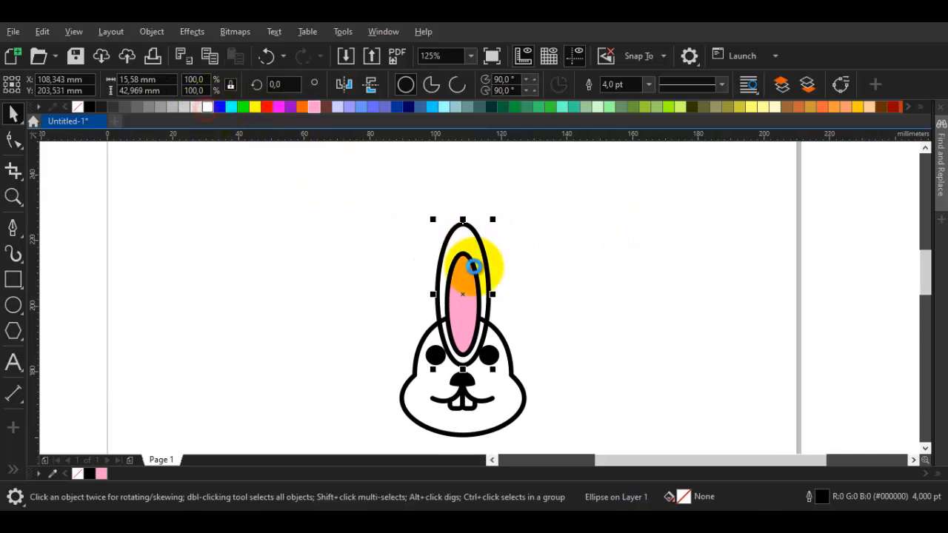
scroll(466, 274, up, 2)
Step: Rotate both ear ovals together about 29.4° counterclockwise and move them to the upper left side of the head
shift+click(456, 253)
right_click(458, 251)
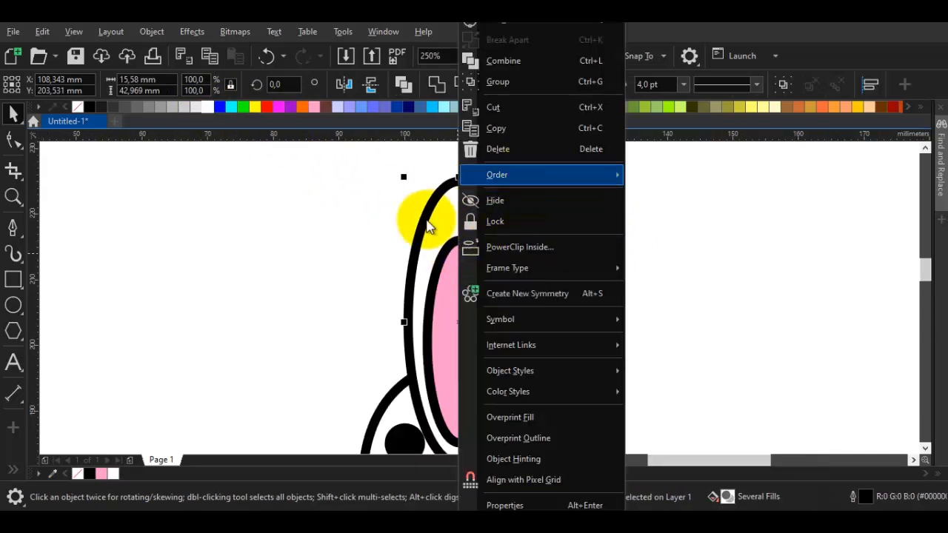
click(419, 216)
click(461, 226)
click(514, 173)
drag(457, 174, 433, 205)
drag(466, 302, 360, 289)
Step: Send the two tilted ear ovals to the back of the layer
right_click(360, 288)
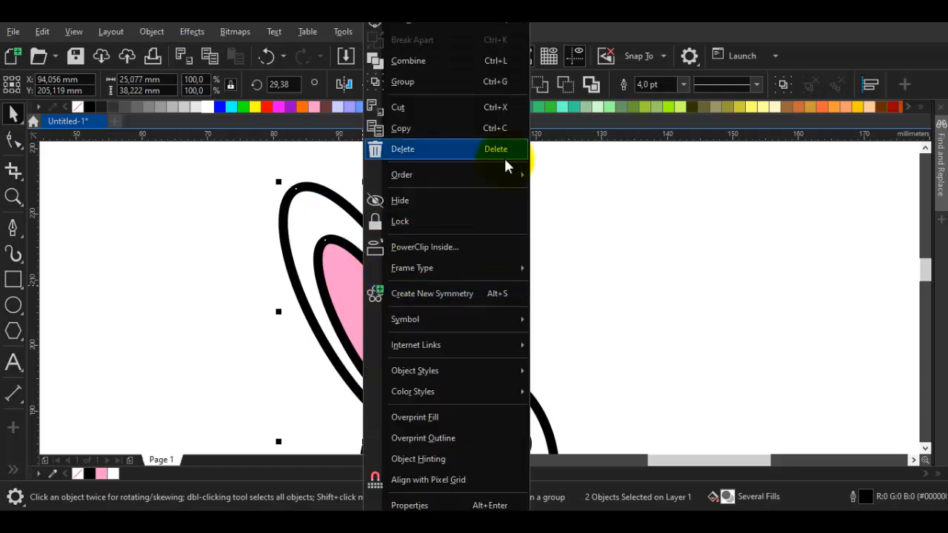
mouse_move(502, 174)
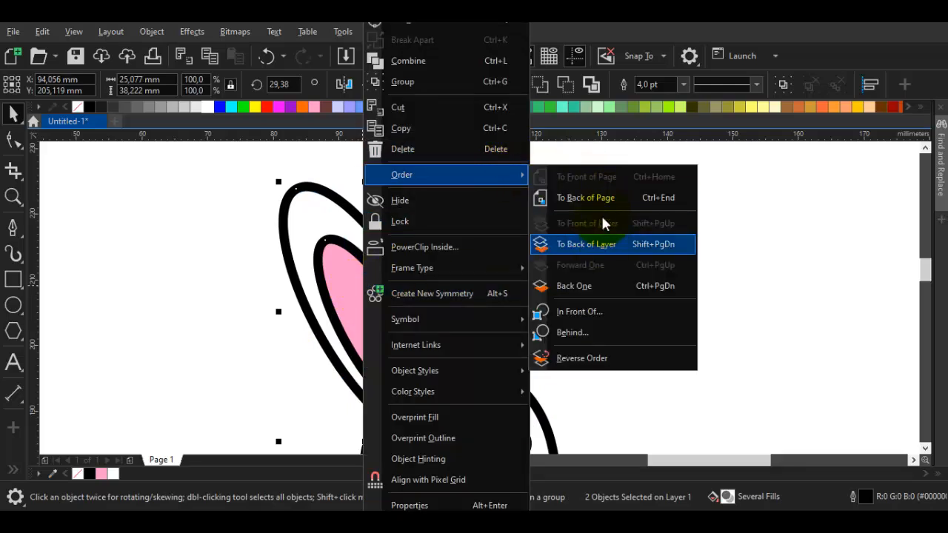
click(606, 243)
Step: Sample the outer ear's white with the Color Eyedropper and apply it as the head outline's fill
scroll(570, 263, down, 3)
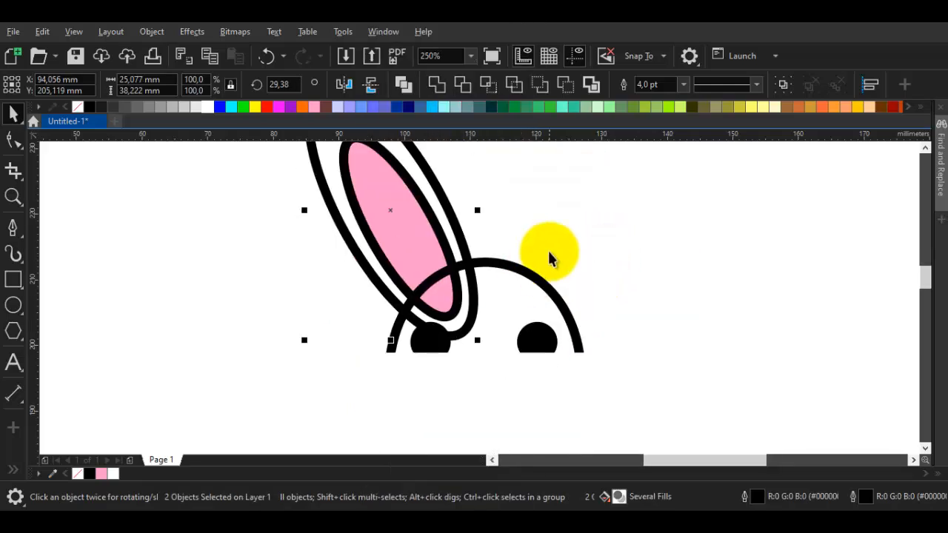
key(i)
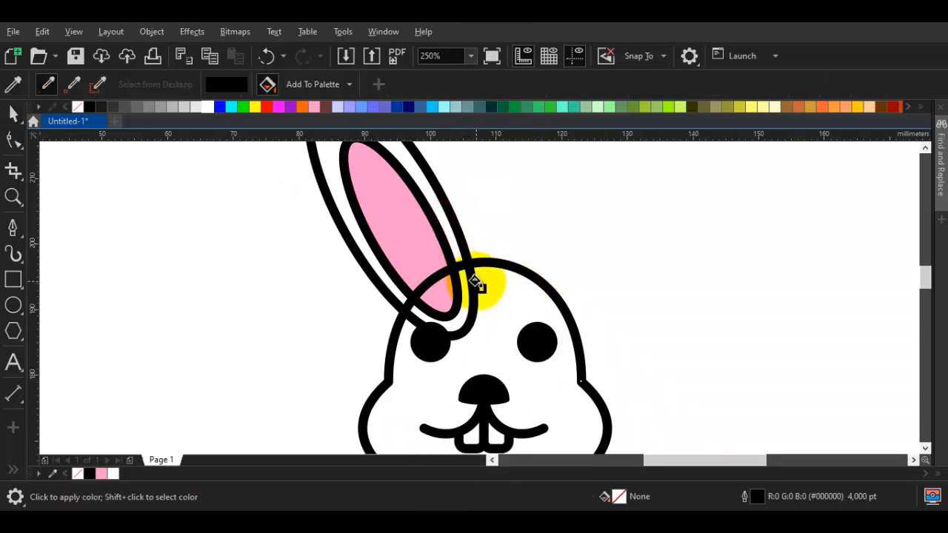
click(326, 153)
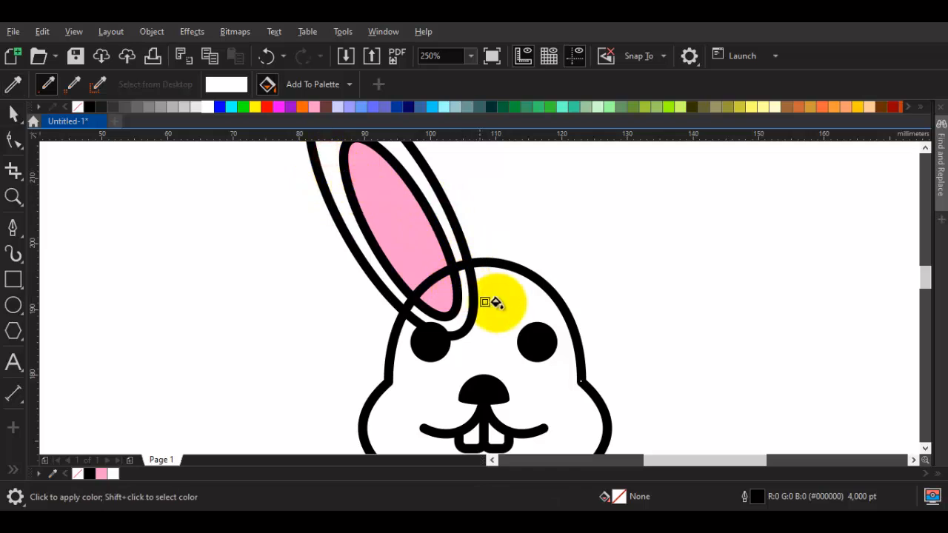
click(495, 302)
key(space)
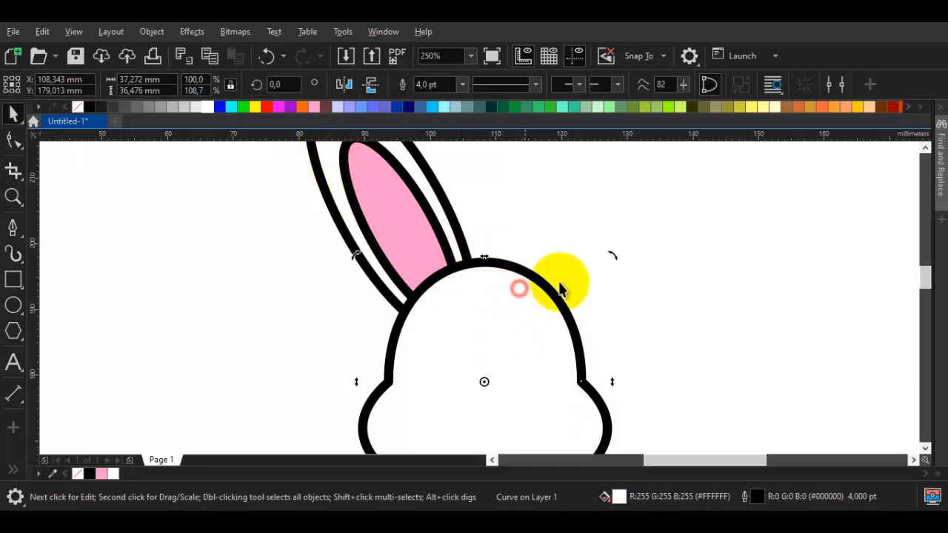
Step: Send both ear ovals and the white head shape to the back of the layer, behind the facial features
click(435, 229)
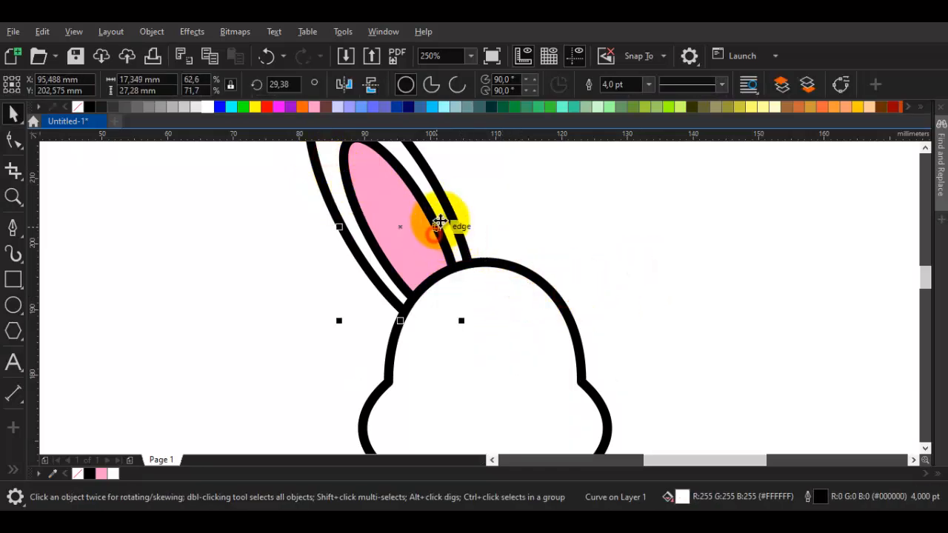
shift+click(444, 204)
shift+click(540, 281)
right_click(541, 280)
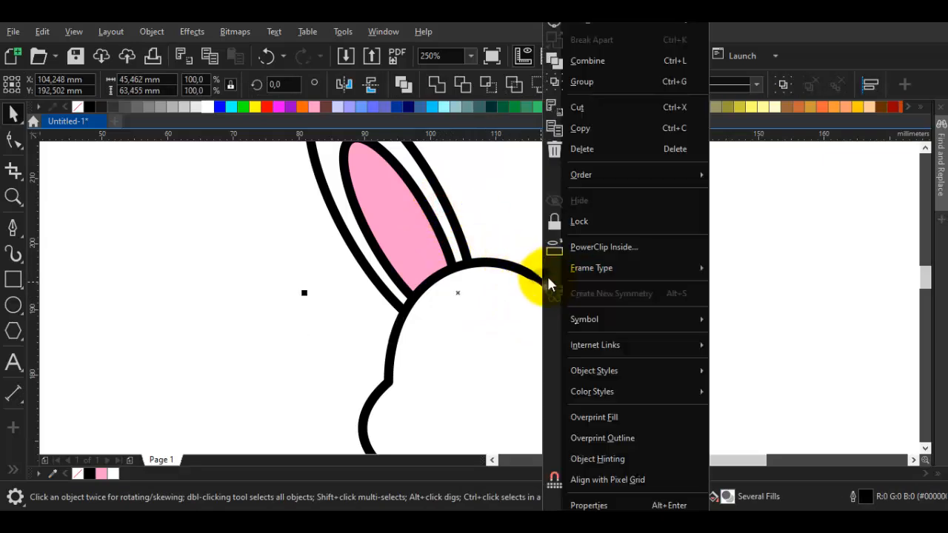
mouse_move(642, 172)
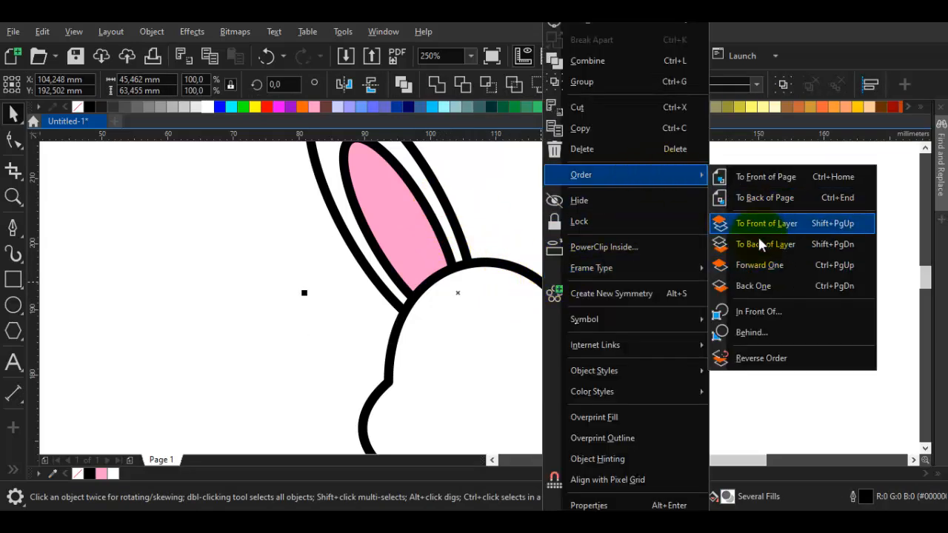
click(741, 245)
scroll(565, 301, down, 1)
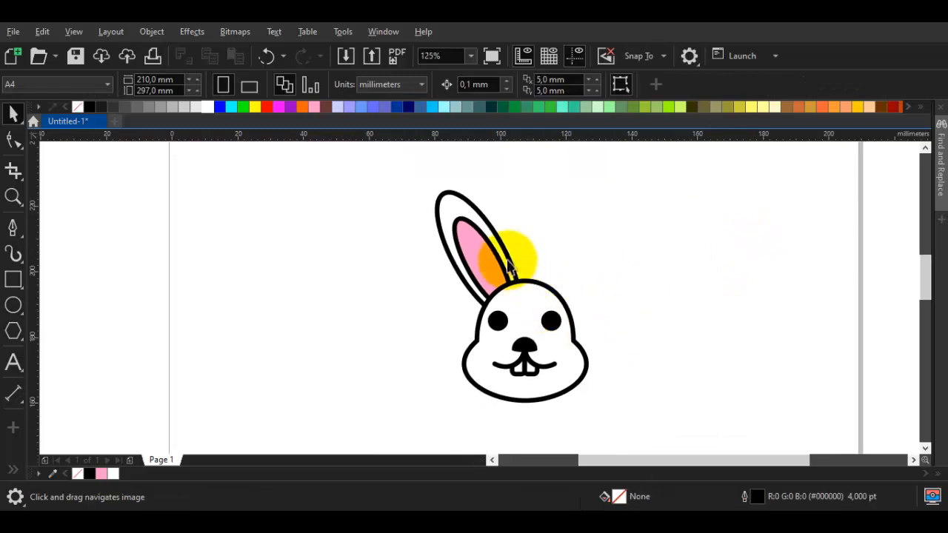
Step: Move the two ear ovals together slightly outward and up, away from the head's center
scroll(505, 261, up, 1)
click(481, 277)
scroll(491, 277, up, 1)
shift+click(529, 246)
drag(524, 228, 500, 217)
scroll(517, 270, down, 1)
key(Escape)
drag(566, 340, 554, 278)
scroll(553, 276, down, 1)
scroll(523, 252, up, 1)
click(498, 250)
shift+click(530, 220)
scroll(530, 220, down, 3)
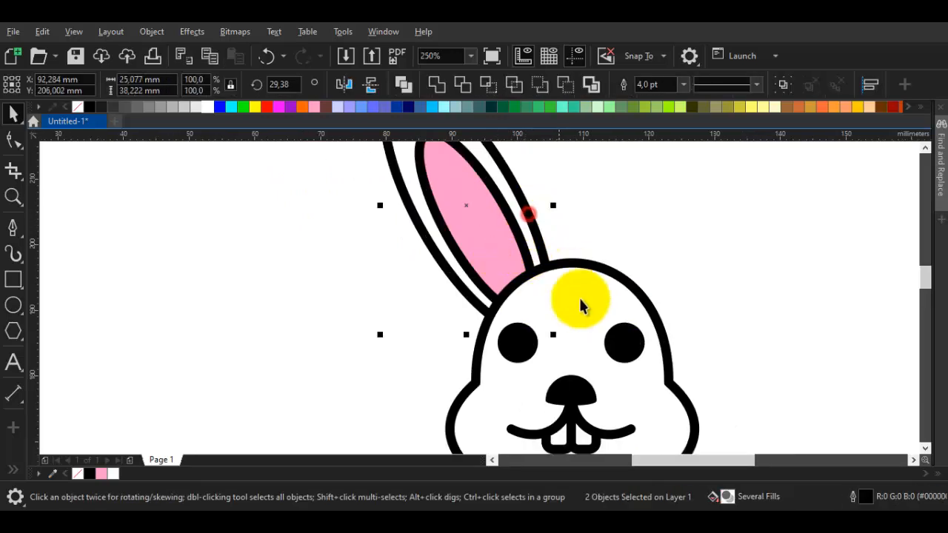
shift+click(598, 322)
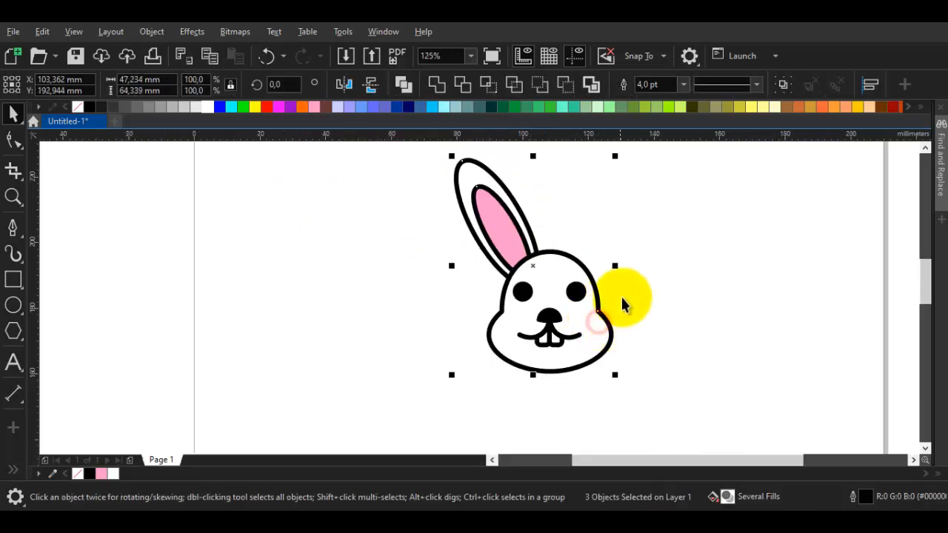
click(630, 281)
Step: Draw a cheek circle about 5.3 mm wide below the left eye, fill it pink and remove its outline
scroll(538, 295, up, 1)
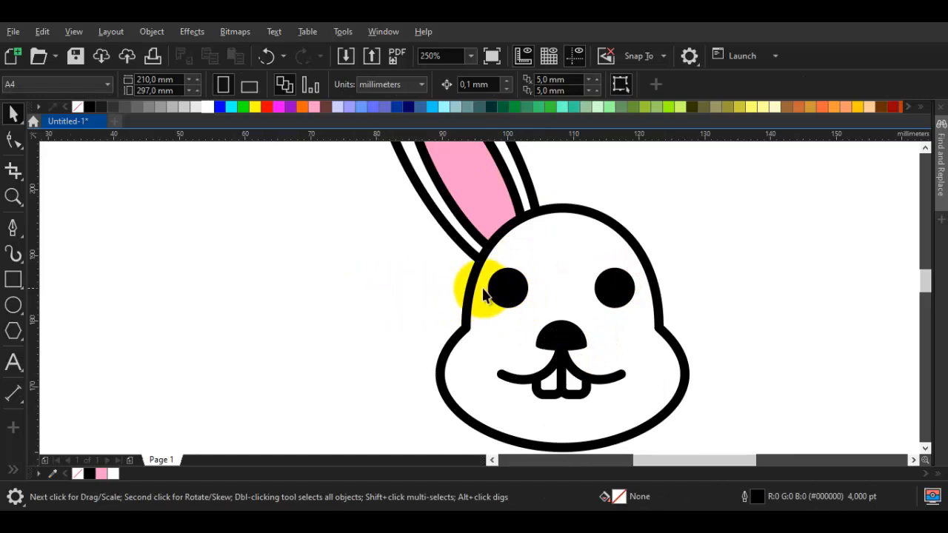
click(15, 307)
drag(497, 340, 514, 359)
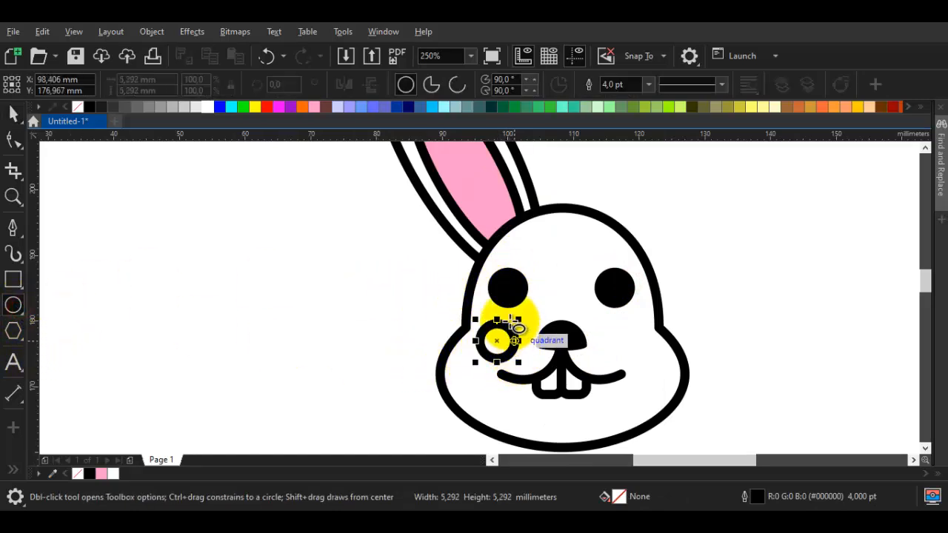
click(315, 106)
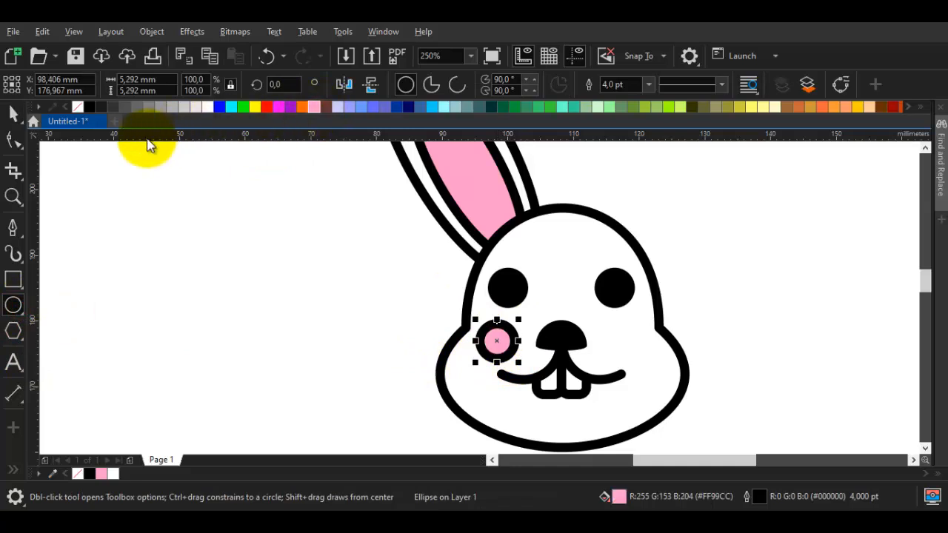
right_click(77, 107)
key(i)
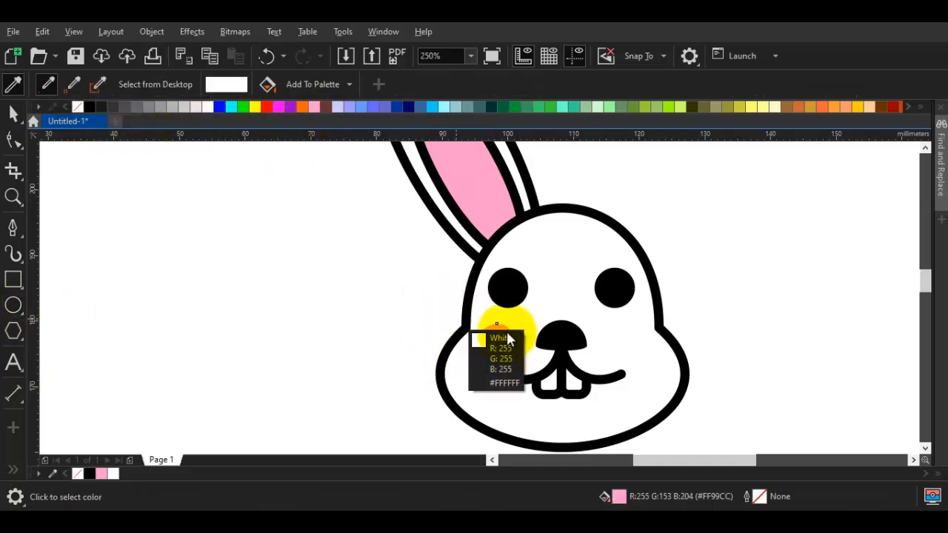
click(497, 333)
key(space)
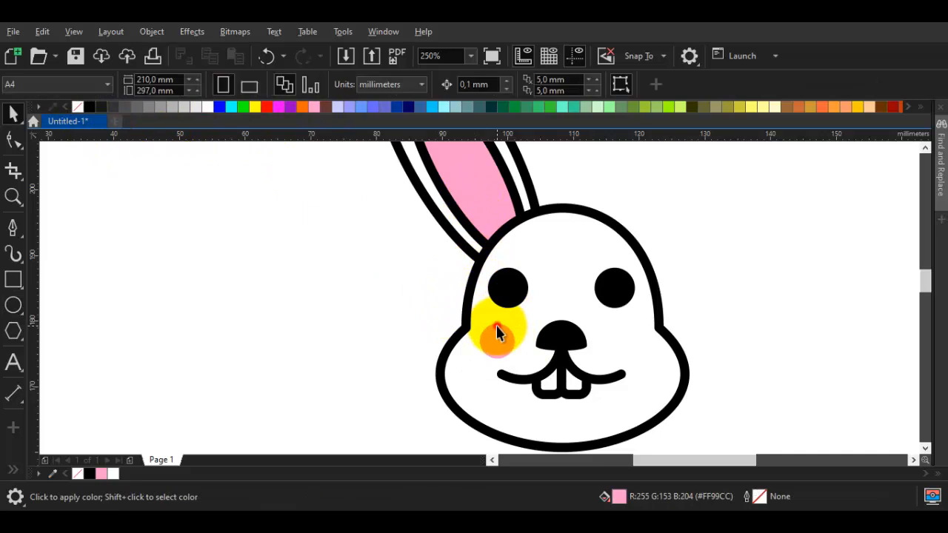
Step: Make a horizontally mirrored copy of the cheek circle, ear ovals and head, and align it over the original head
click(498, 321)
scroll(498, 321, down, 2)
scroll(500, 271, up, 2)
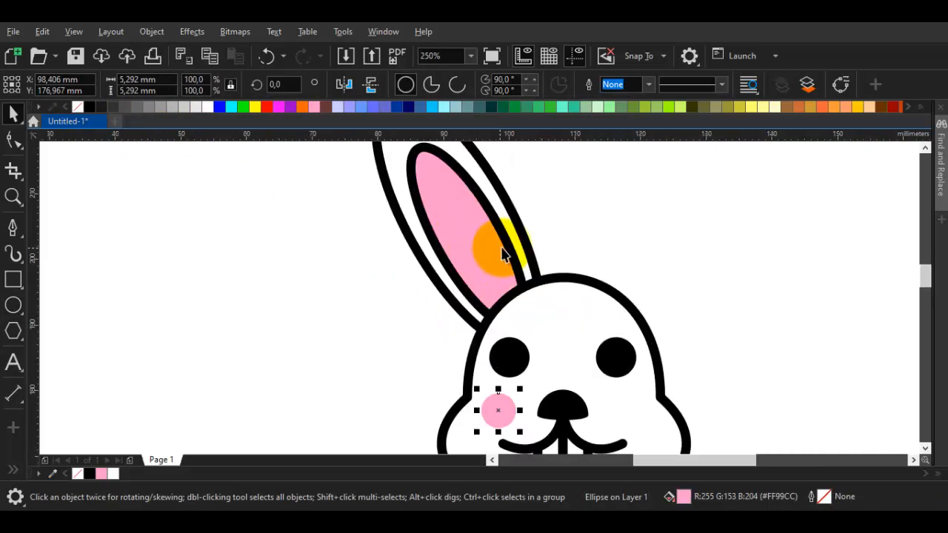
shift+click(513, 263)
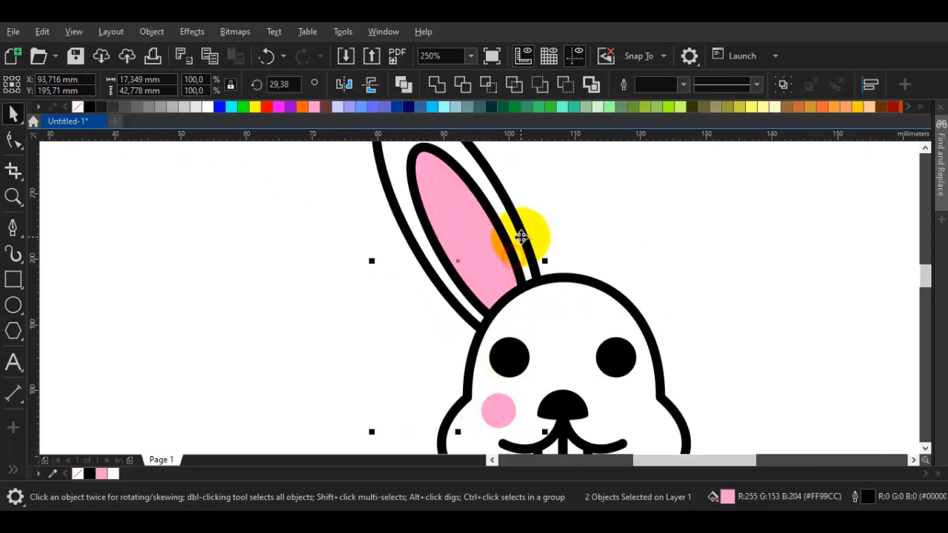
scroll(536, 257, down, 2)
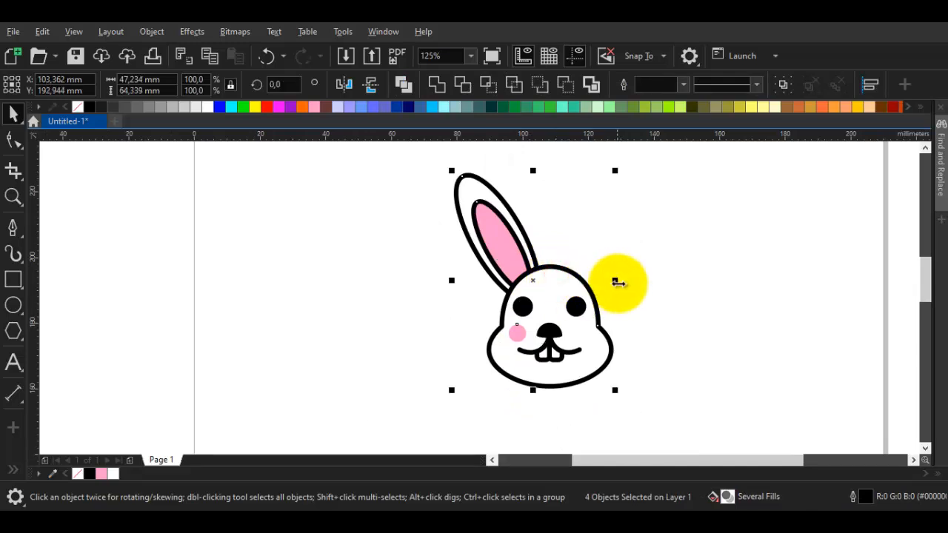
drag(616, 280, 709, 282)
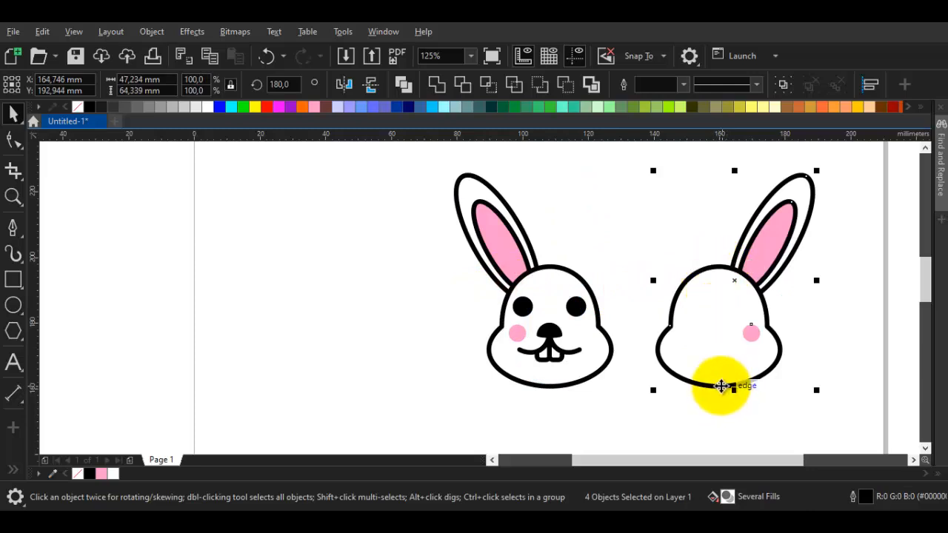
drag(599, 387, 550, 385)
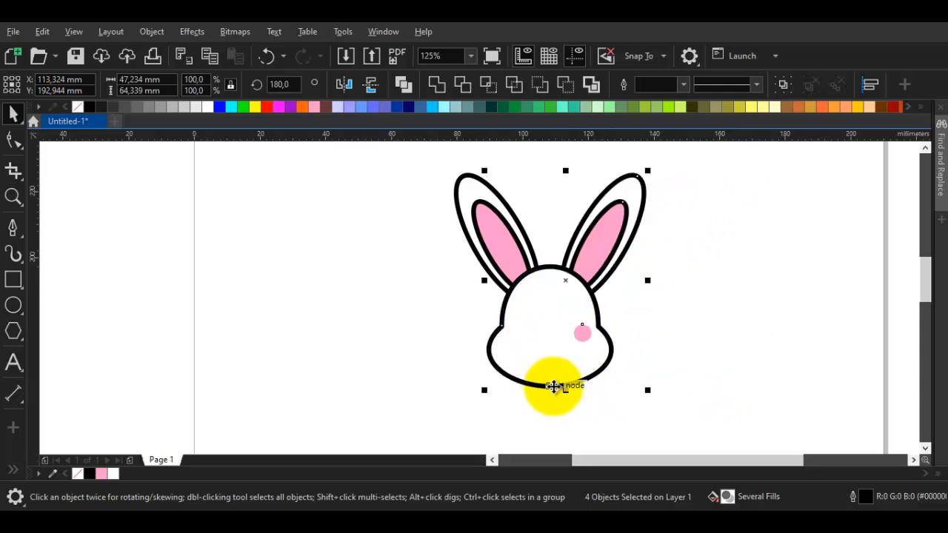
Step: Delete the mirrored head copy that covers the facial features
right_click(563, 319)
click(524, 231)
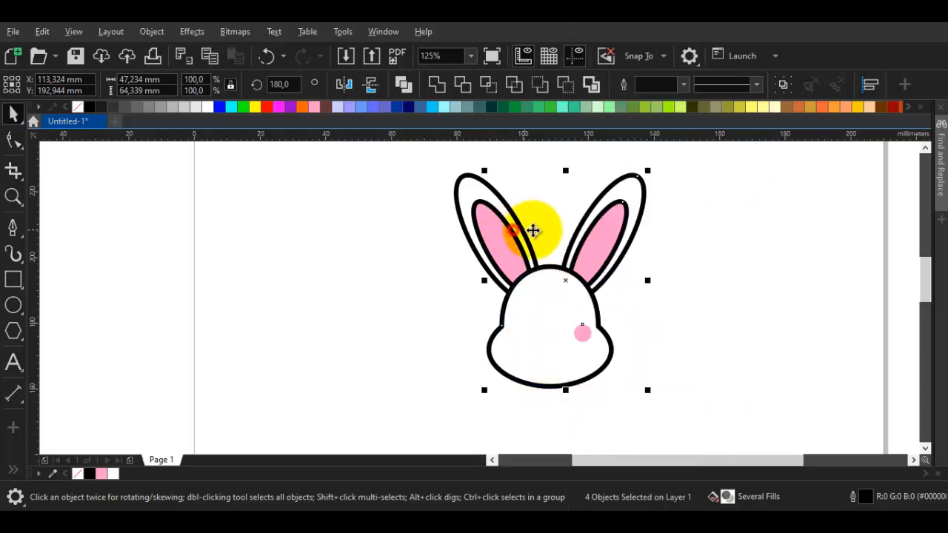
click(549, 294)
right_click(549, 294)
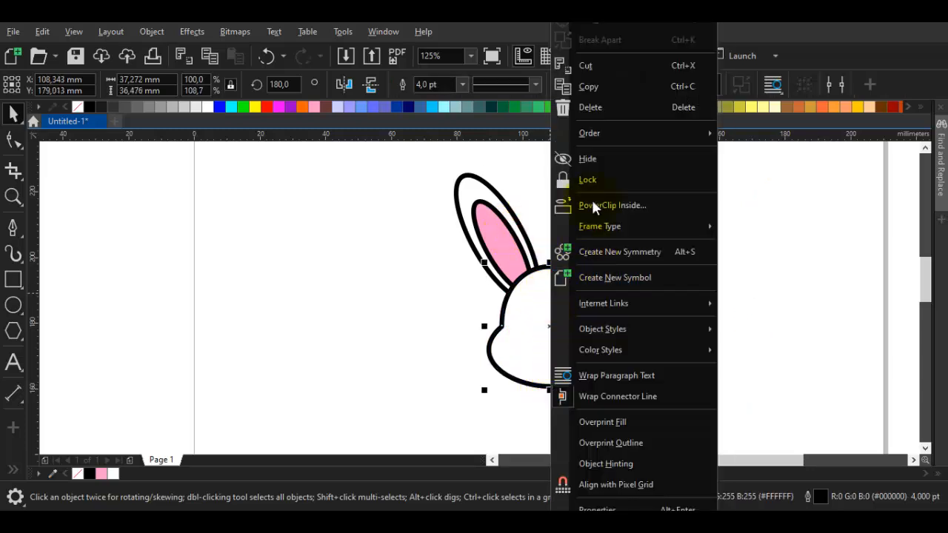
click(612, 108)
Step: Send the right ear's inner and outer ovals to the back of the layer, behind the head
click(603, 259)
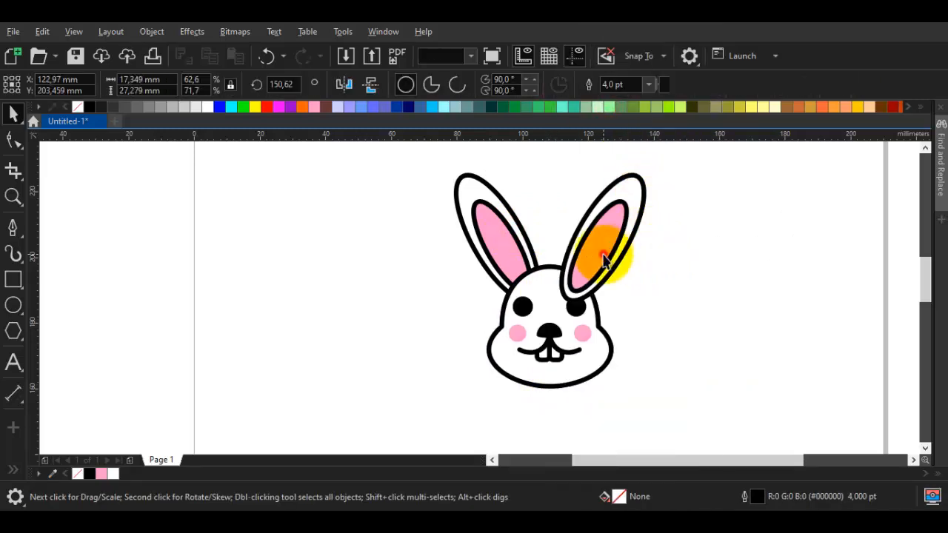
shift+click(630, 180)
right_click(632, 177)
mouse_move(701, 175)
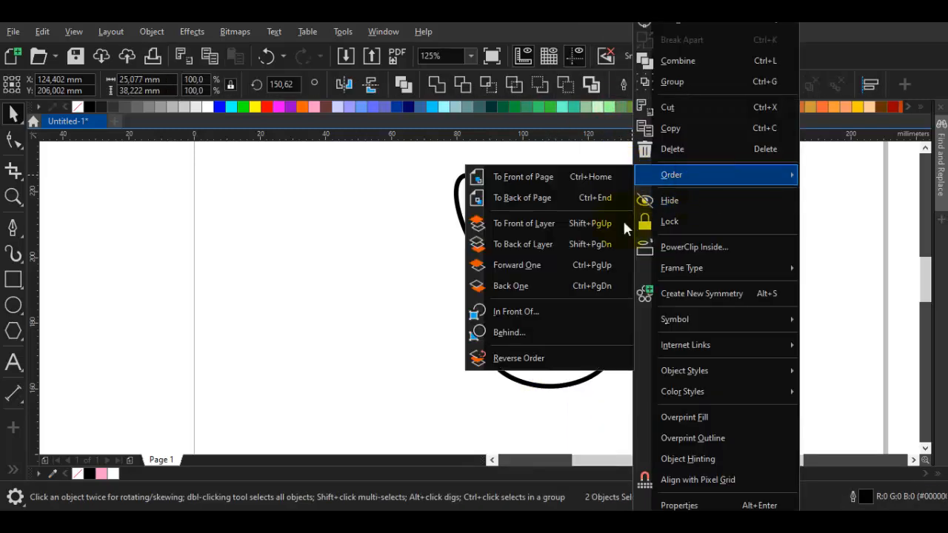
click(521, 245)
click(671, 286)
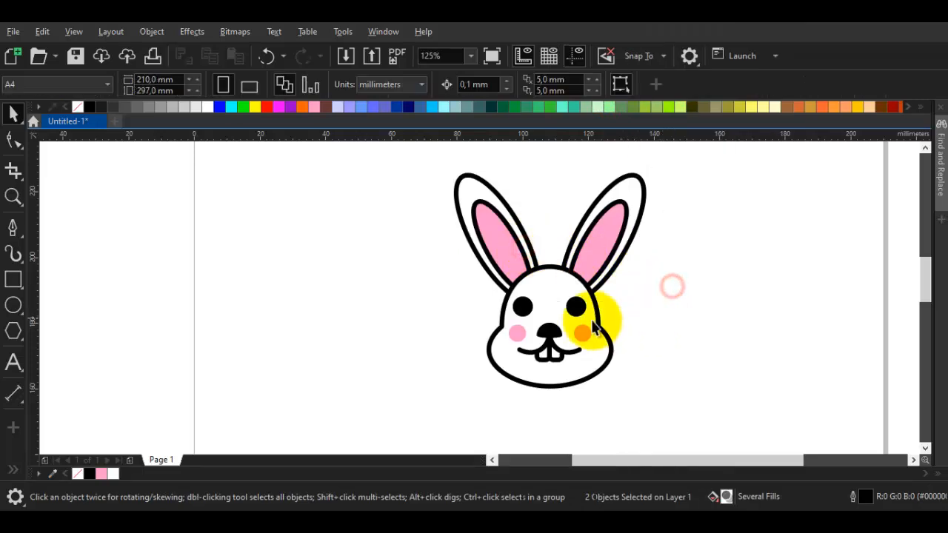
Step: Draw an ellipse about 18 × 14.2 mm at the chin and move it to the empty area left of the face
scroll(563, 335, up, 2)
scroll(564, 342, down, 2)
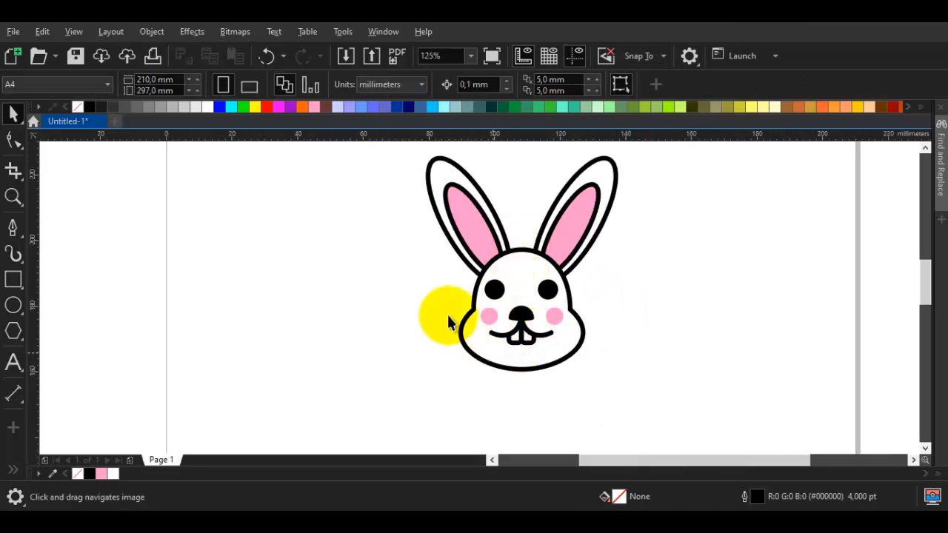
click(11, 308)
drag(521, 367, 556, 385)
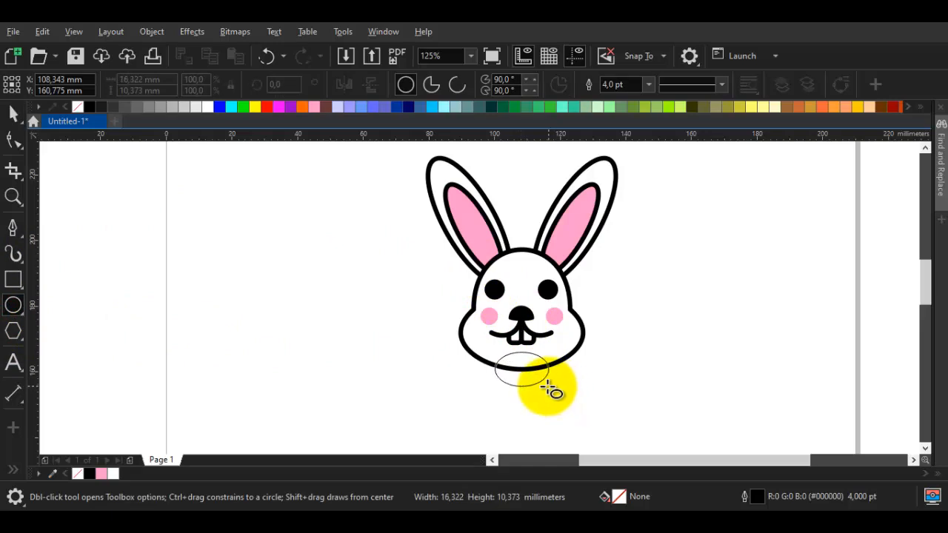
scroll(554, 396, up, 2)
key(space)
drag(535, 383, 307, 370)
Step: Convert the new ellipse to curves and raise its bottom node to flatten it to about 11 mm high
right_click(340, 356)
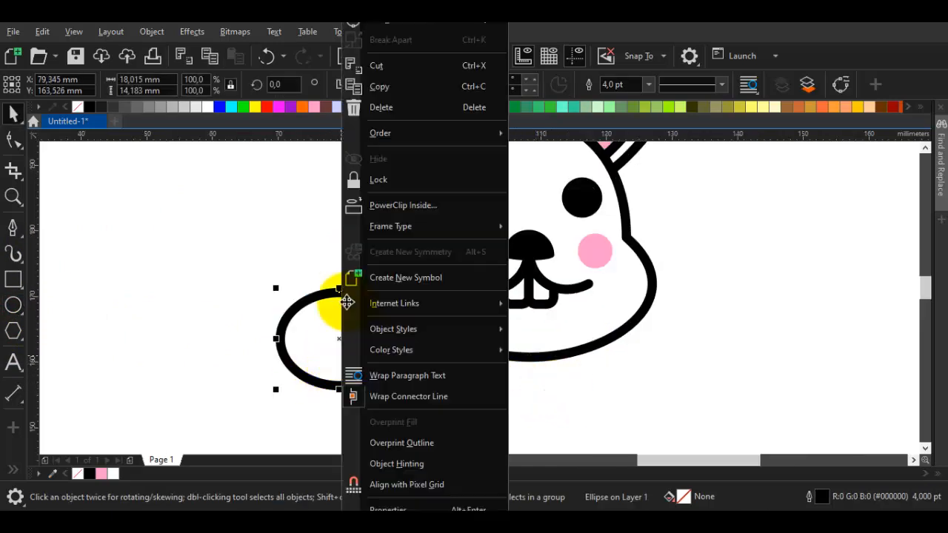
click(409, 25)
double_click(333, 357)
drag(339, 386, 339, 367)
Step: Narrow the flattened shape slightly and raise its bottom node about 0.6 mm more
key(space)
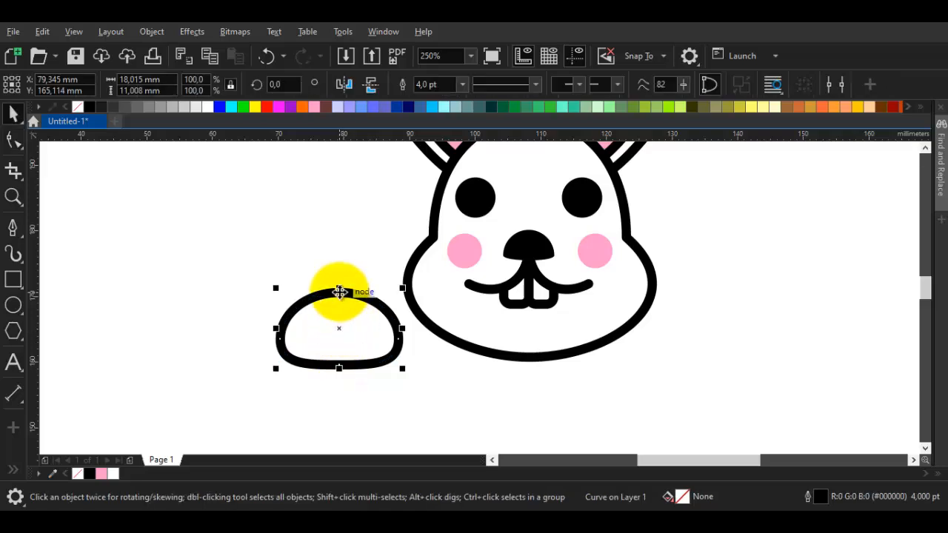
drag(402, 328, 396, 328)
key(space)
scroll(334, 376, up, 2)
drag(345, 356, 345, 355)
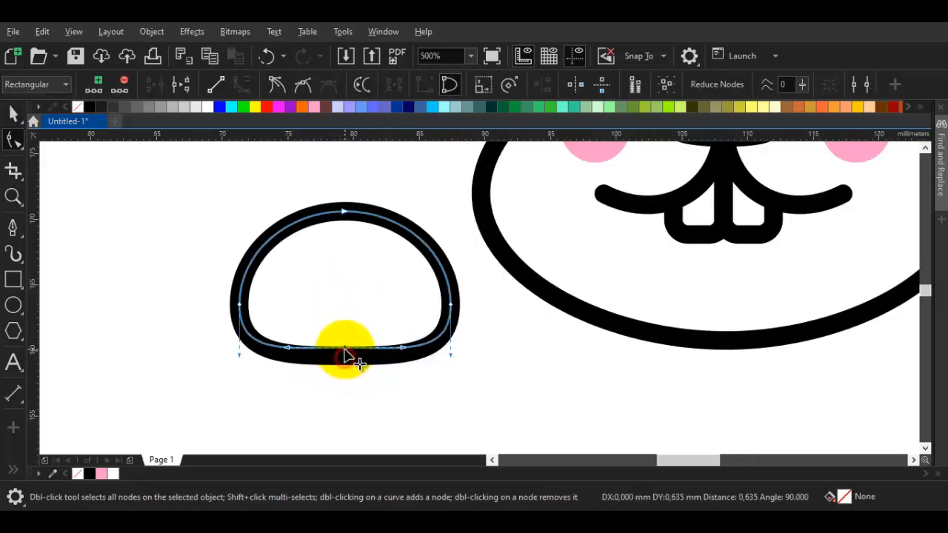
Step: Delete the paw shape's bottom node and squash the shape to about 9.6 mm high
double_click(344, 354)
key(space)
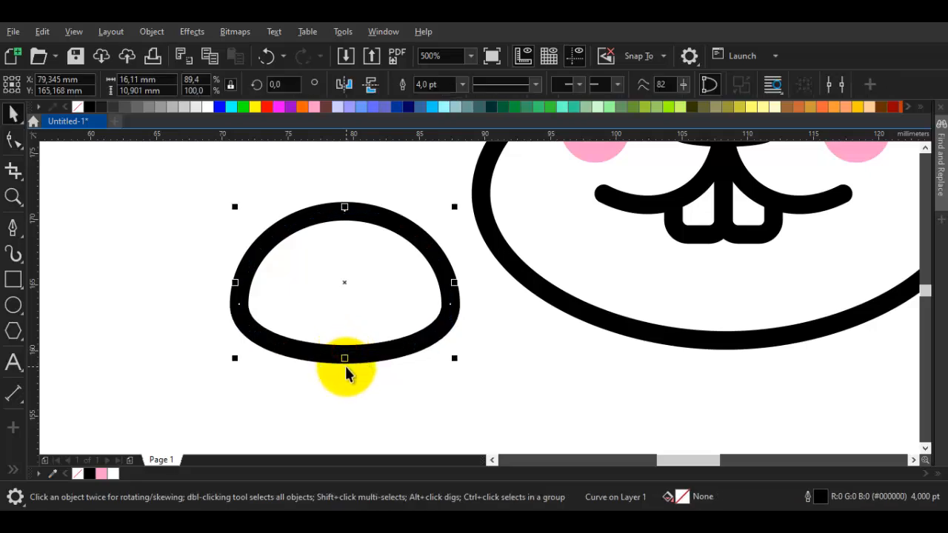
click(345, 347)
scroll(348, 338, down, 3)
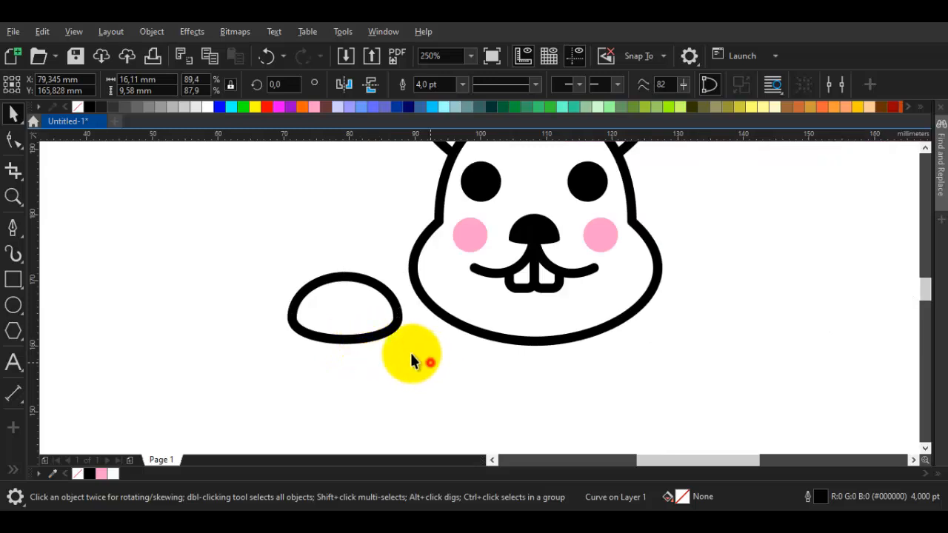
Step: Scale the paw shape down proportionally about its centre to about 13.4 × 8 mm
click(425, 361)
scroll(377, 334, down, 2)
scroll(372, 335, up, 5)
click(370, 332)
drag(429, 345, 413, 333)
Step: Draw a straight vertical toe line about 4.2 mm long in the left half of the paw, reaching its lower edge
click(10, 256)
click(13, 227)
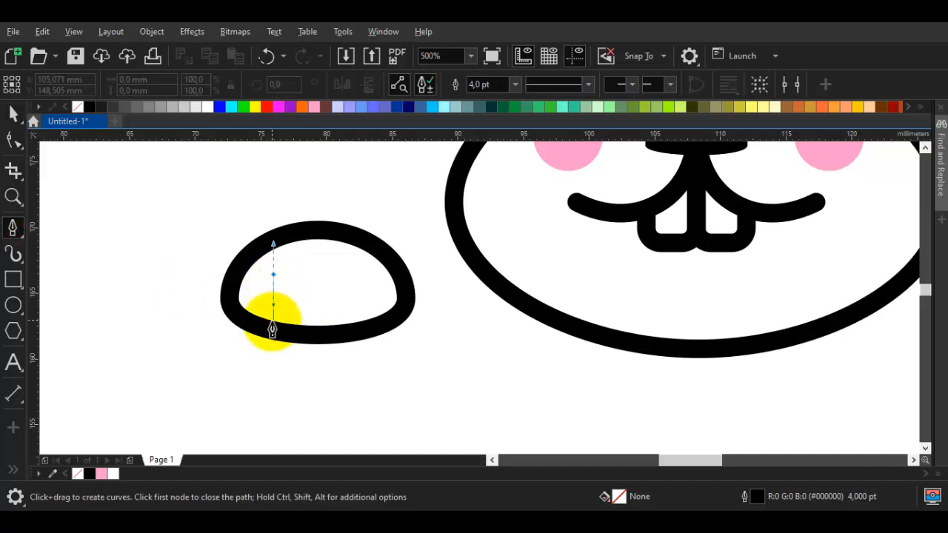
click(273, 329)
key(space)
Step: Place a copy of the toe line about 5 mm to its right inside the paw and select both lines
scroll(273, 290, up, 1)
click(349, 304)
click(280, 253)
drag(426, 348, 426, 341)
shift+click(283, 274)
drag(345, 295, 422, 314)
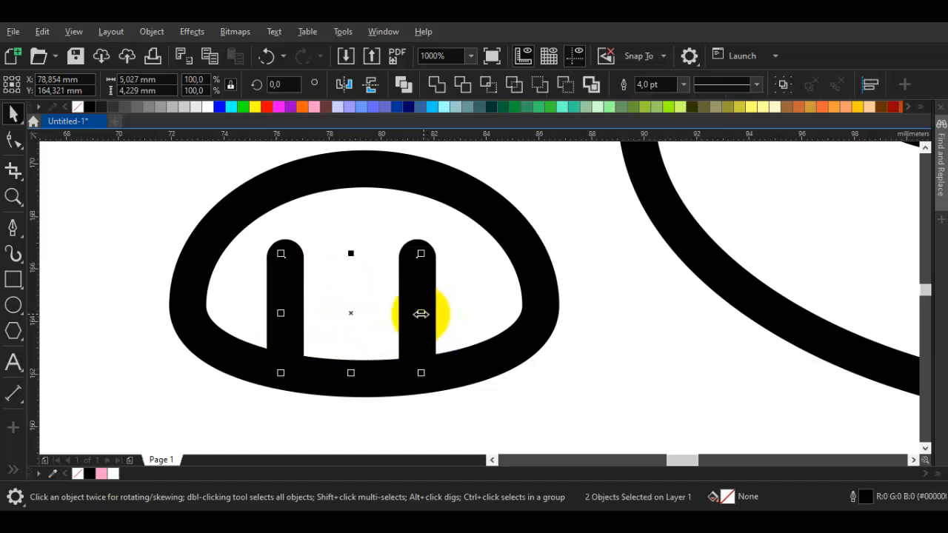
Step: Group the two toe lines and centre the group horizontally within the paw outline
right_click(418, 312)
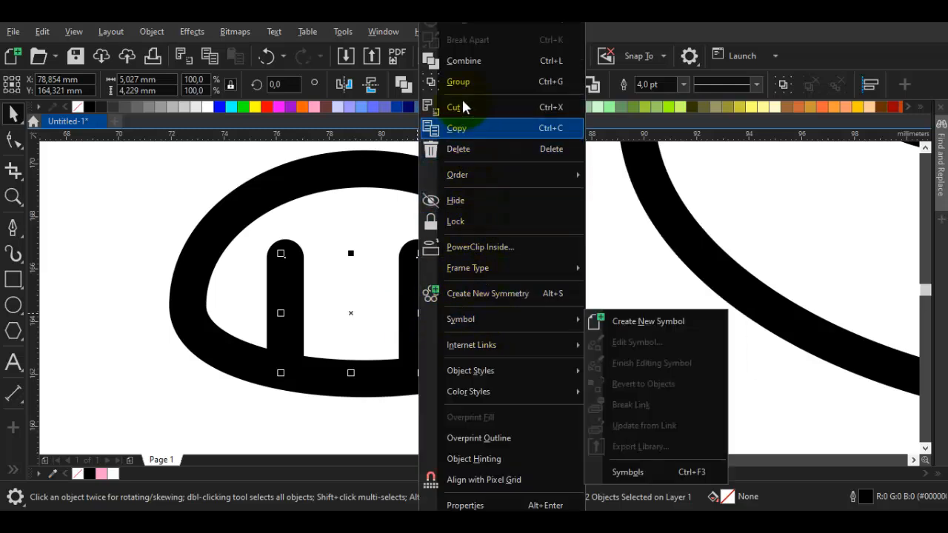
click(422, 191)
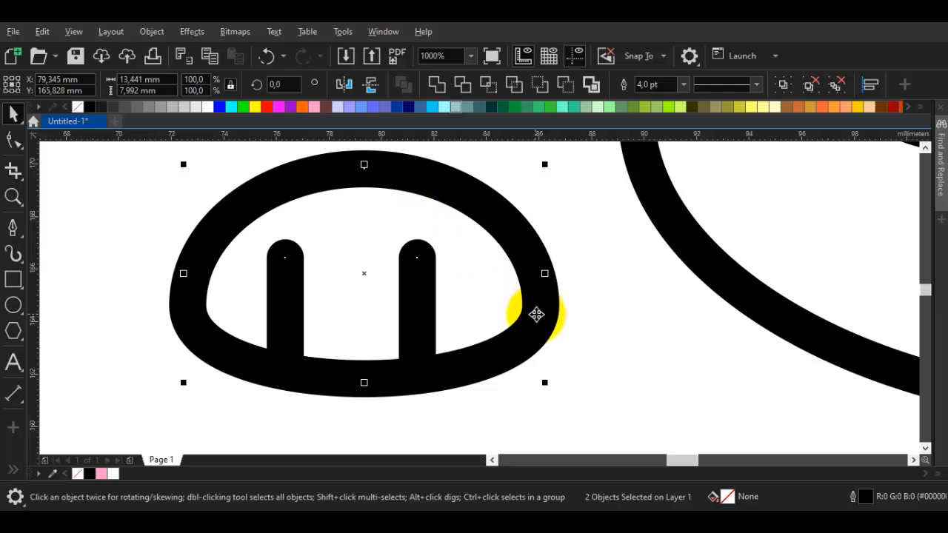
click(606, 354)
Step: Fill the paw outline with white and group it with its toe lines
scroll(602, 348, down, 2)
drag(461, 318, 442, 220)
drag(323, 192, 639, 402)
shift+click(516, 321)
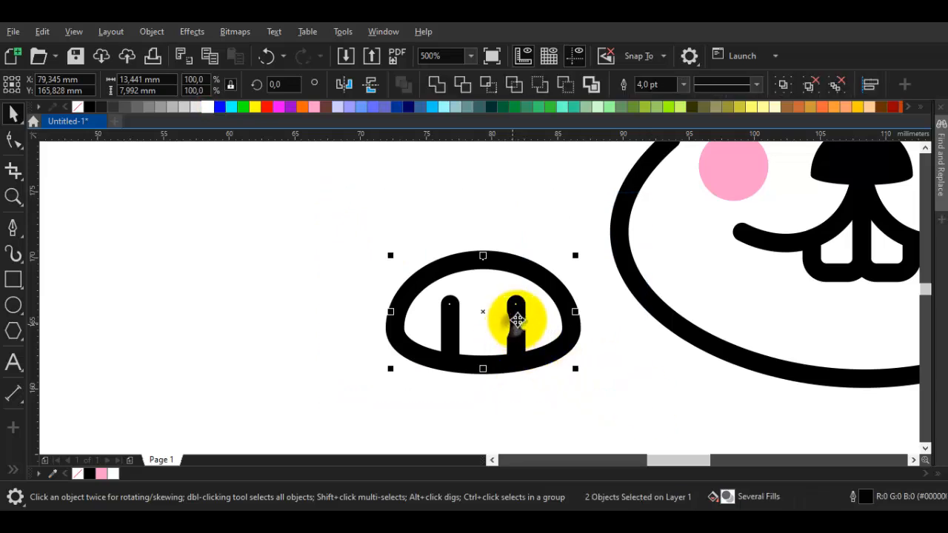
right_click(516, 320)
click(568, 79)
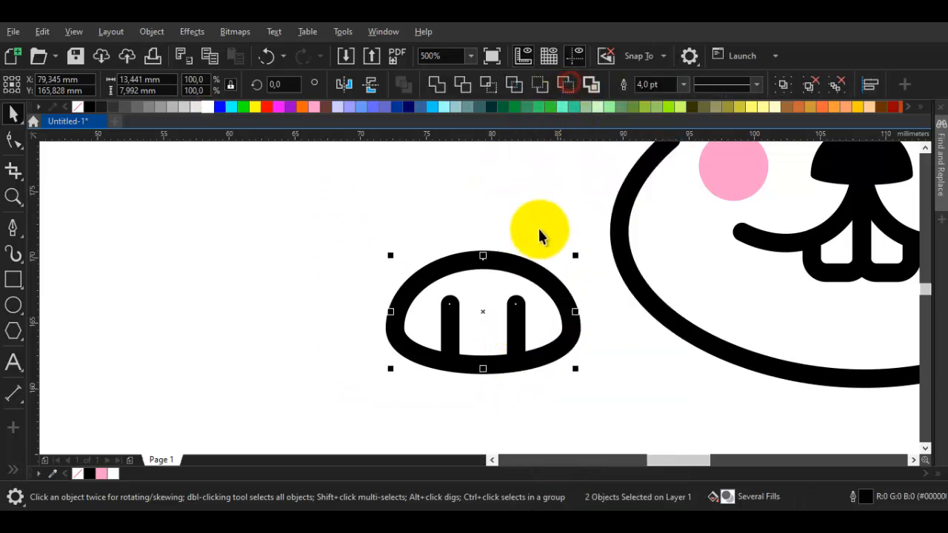
scroll(474, 296, down, 3)
scroll(408, 301, up, 3)
drag(402, 302, 433, 291)
key(i)
click(368, 260)
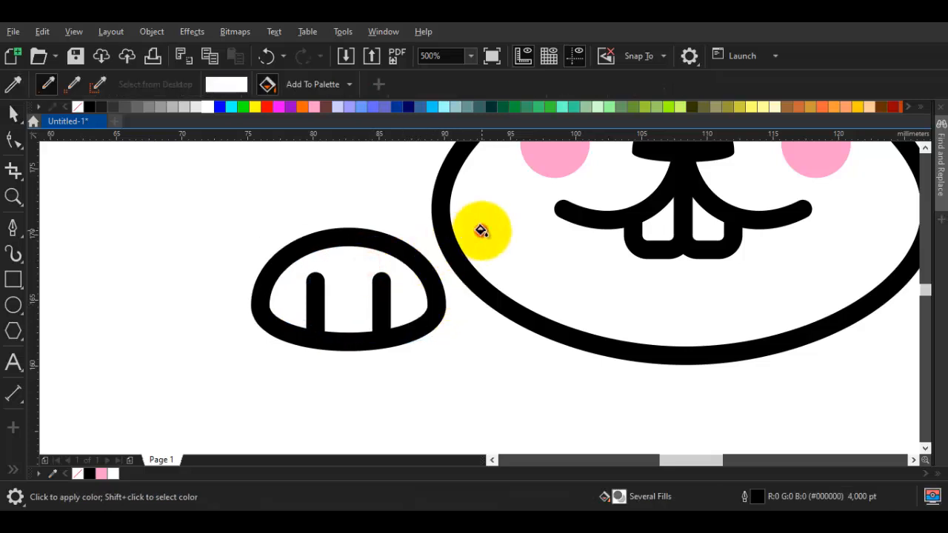
key(space)
Step: Place a copy of the paw on the opposite side of the head and group both paws
scroll(482, 231, down, 2)
drag(474, 276, 792, 288)
shift+click(396, 270)
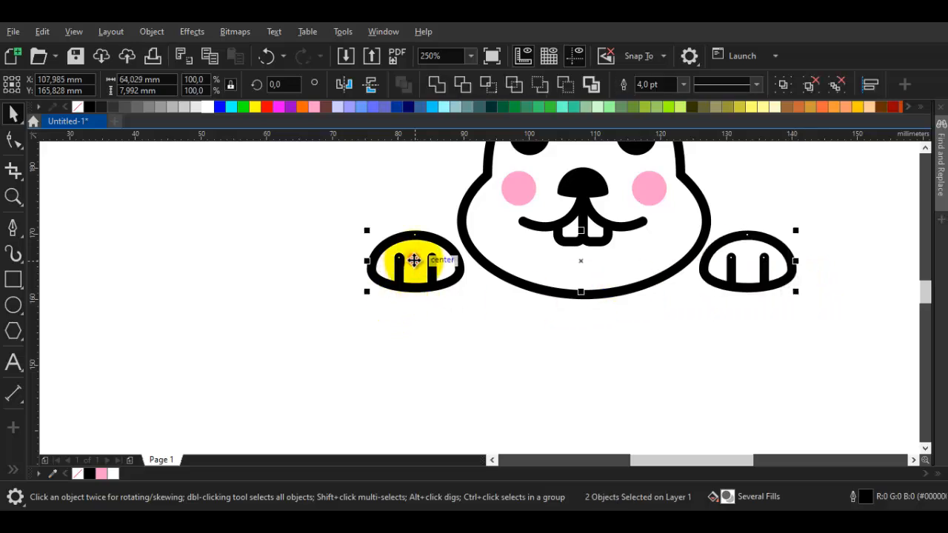
right_click(407, 266)
click(457, 87)
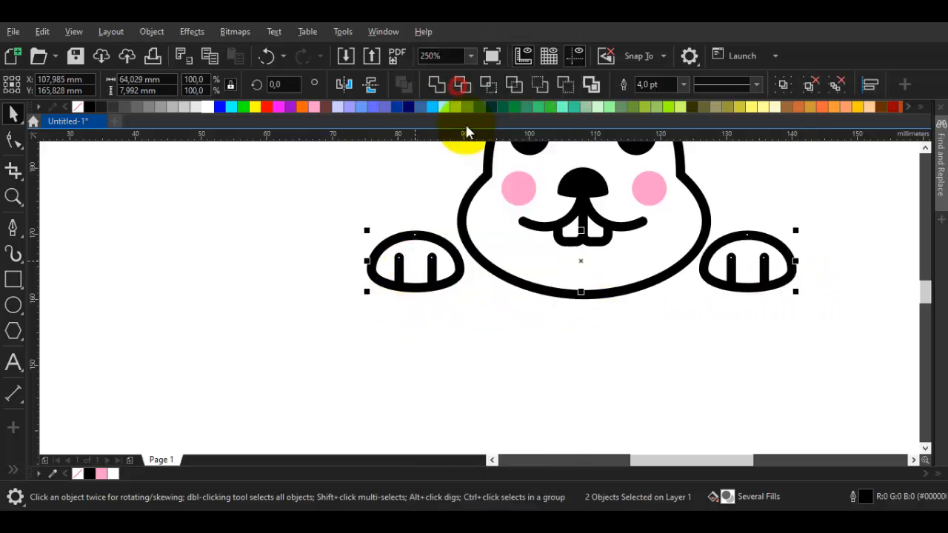
Step: Align the pair of paws horizontally with the centre of the head
shift+click(503, 187)
click(597, 373)
scroll(597, 372, down, 5)
click(678, 363)
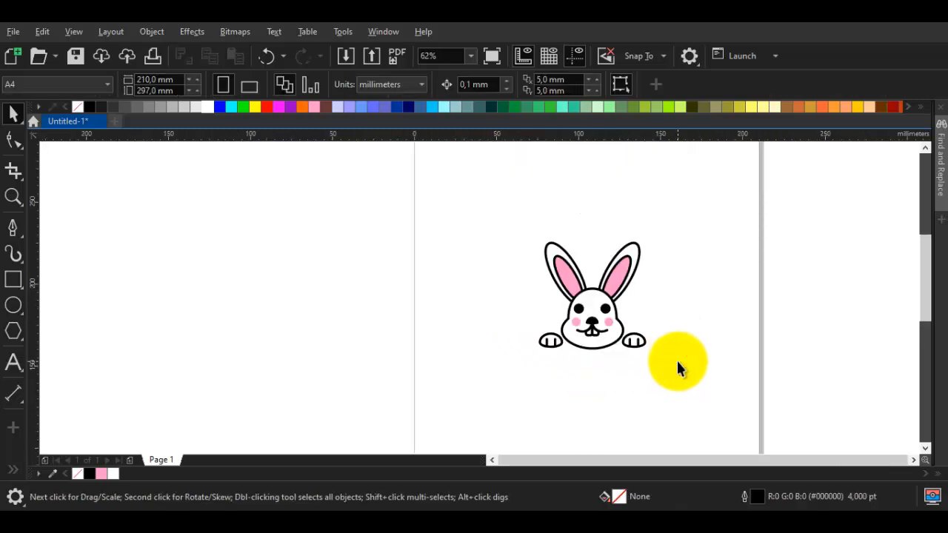
scroll(676, 358, up, 3)
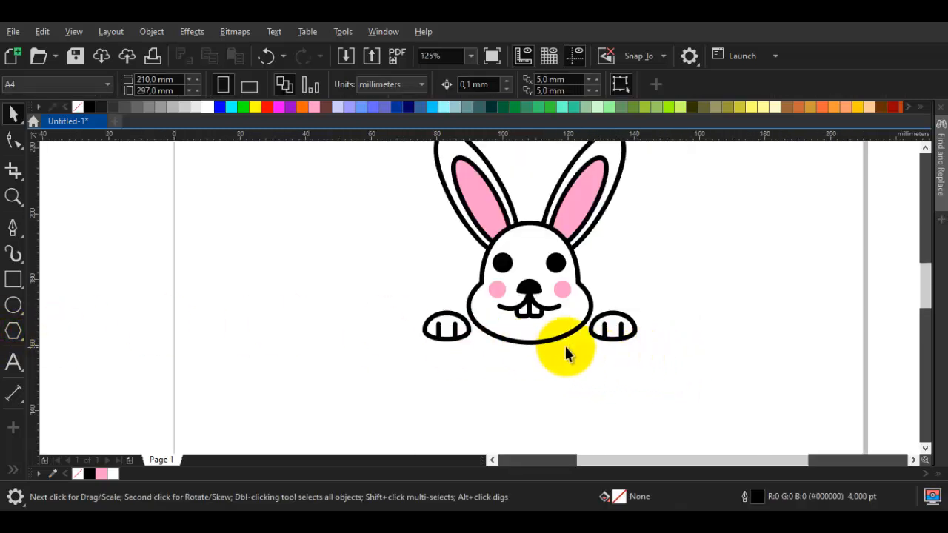
Step: Narrow the paw group about its centre to about 62.8 mm wide and raise it about 0.8 mm
scroll(634, 313, up, 3)
click(635, 313)
scroll(705, 310, up, 3)
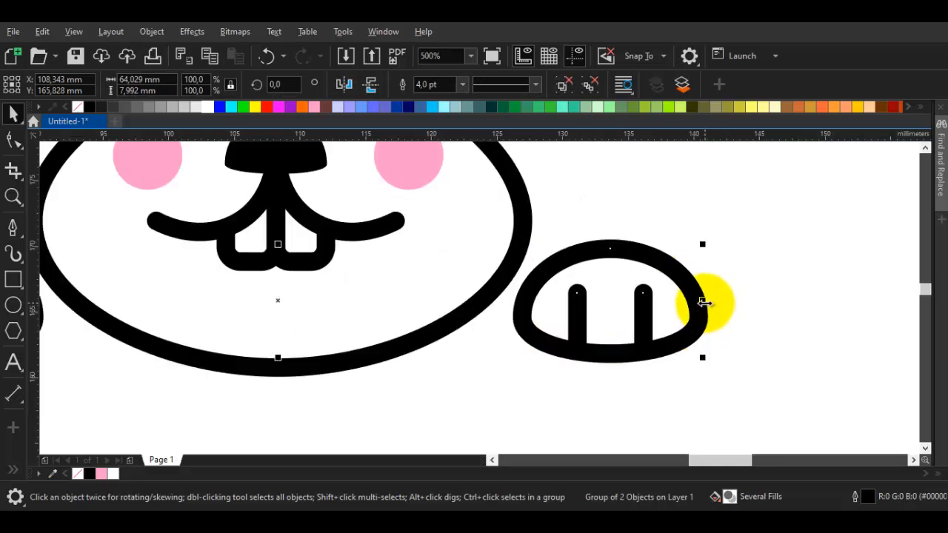
drag(704, 301, 694, 300)
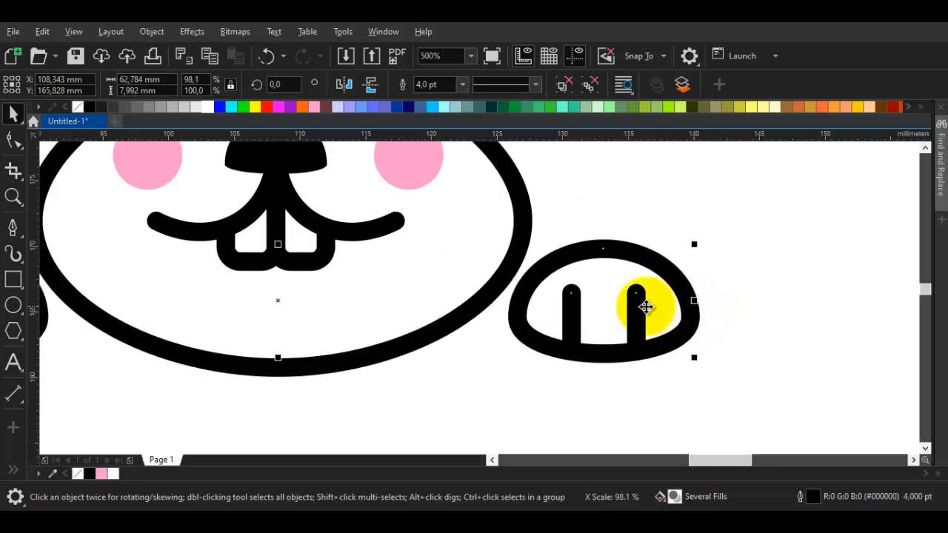
drag(574, 293, 578, 288)
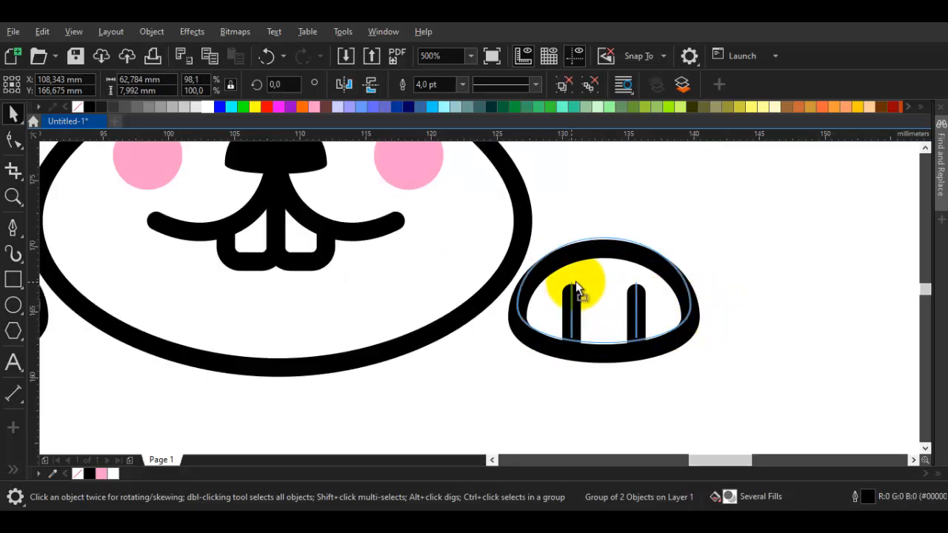
click(717, 311)
scroll(715, 323, down, 3)
click(586, 359)
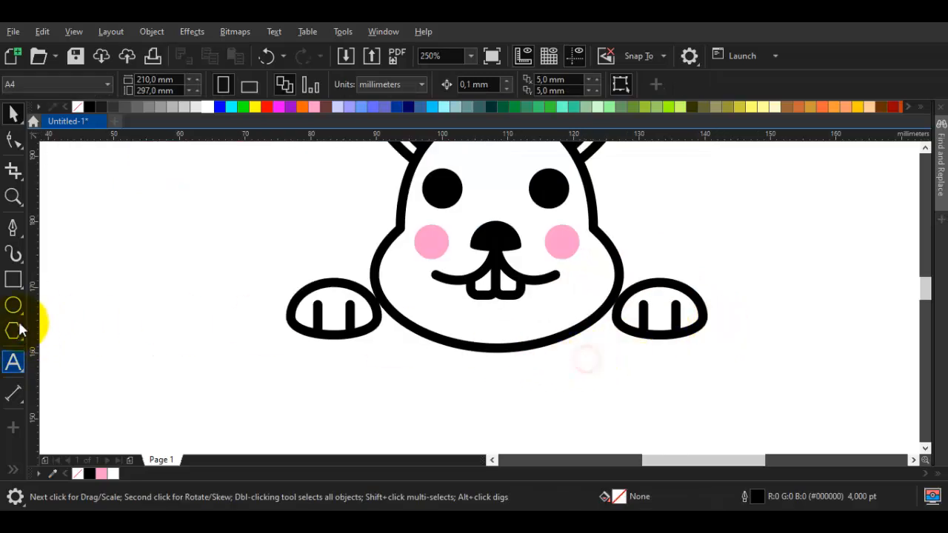
click(297, 318)
shift+click(378, 248)
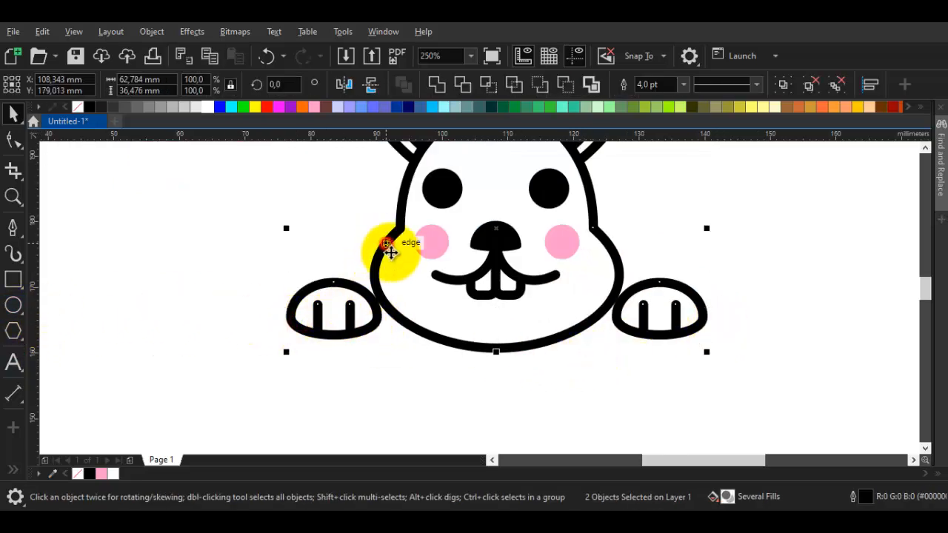
click(582, 425)
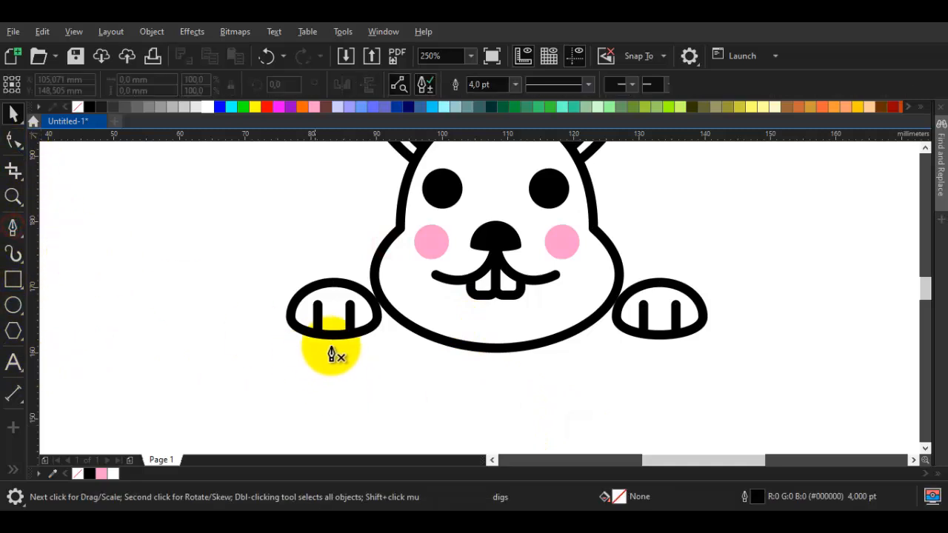
Step: Draw a horizontal line about 48 mm long from the chin's lowest point leftwards and raise it about 2.1 mm to the paw's lower edge
click(497, 348)
double_click(178, 348)
key(space)
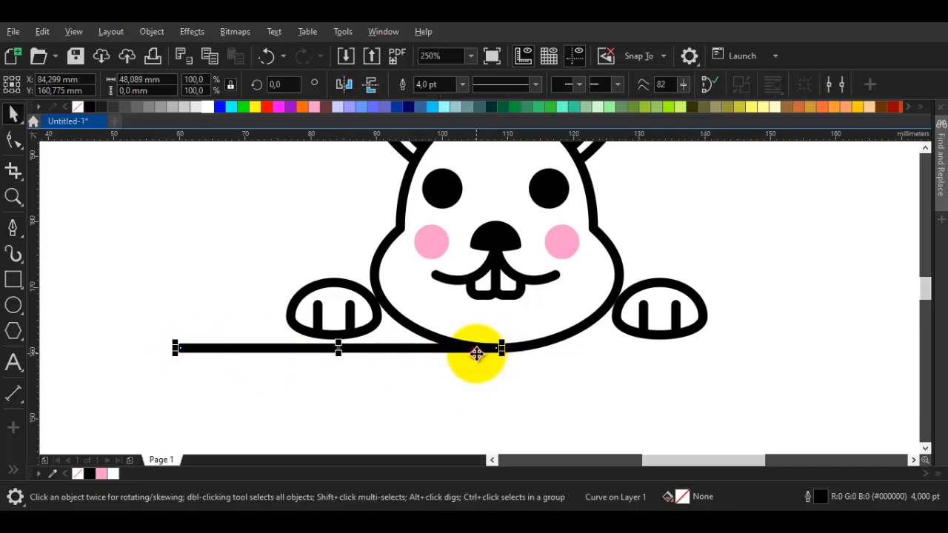
drag(477, 346, 476, 347)
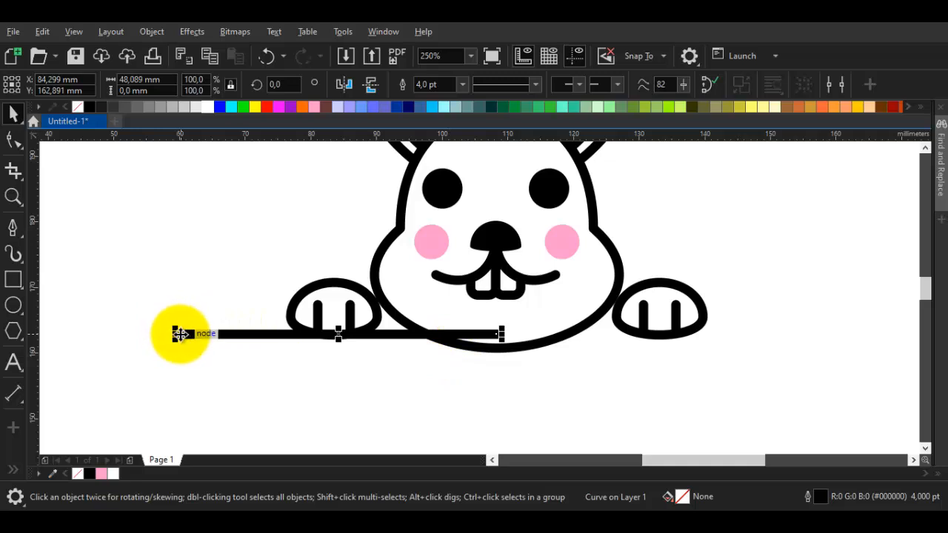
Step: Mirror a copy of the horizontal line to the right about its inner end and select both lines
drag(184, 335, 499, 334)
right_click(499, 334)
shift+click(391, 335)
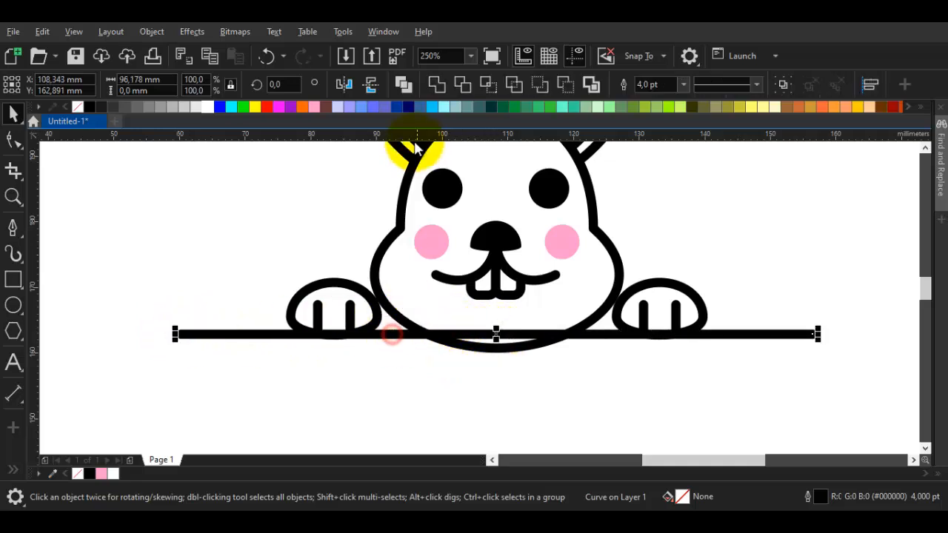
Step: Combine the two horizontal lines into one curve and join their meeting nodes at the middle
click(437, 84)
key(ctrl+l)
key(F10)
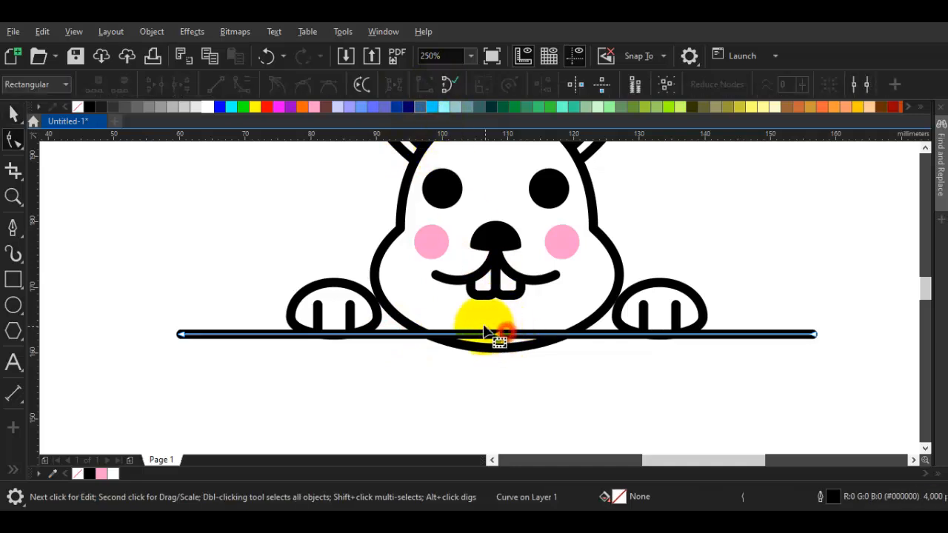
right_click(500, 342)
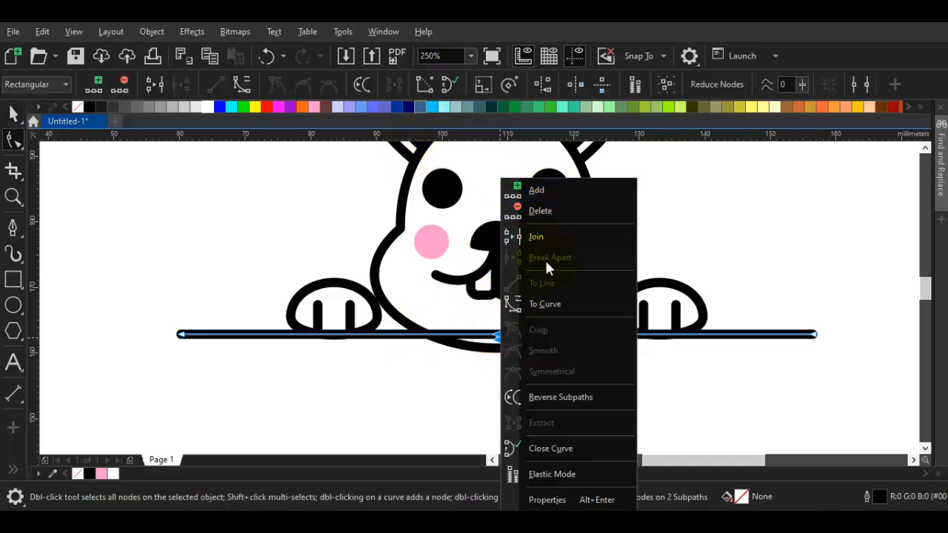
click(539, 235)
key(space)
Step: Send the horizontal line to the back of the layer, behind the head and paws
right_click(513, 334)
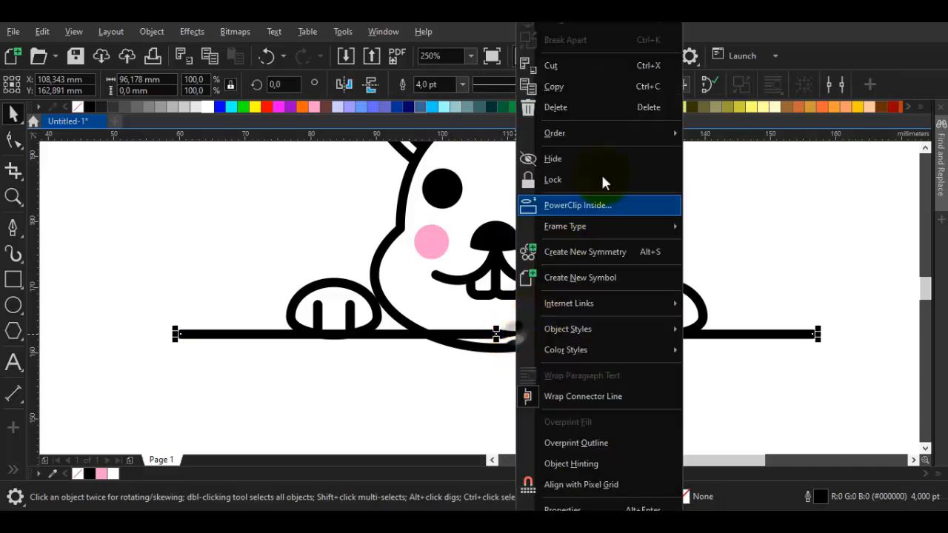
mouse_move(611, 133)
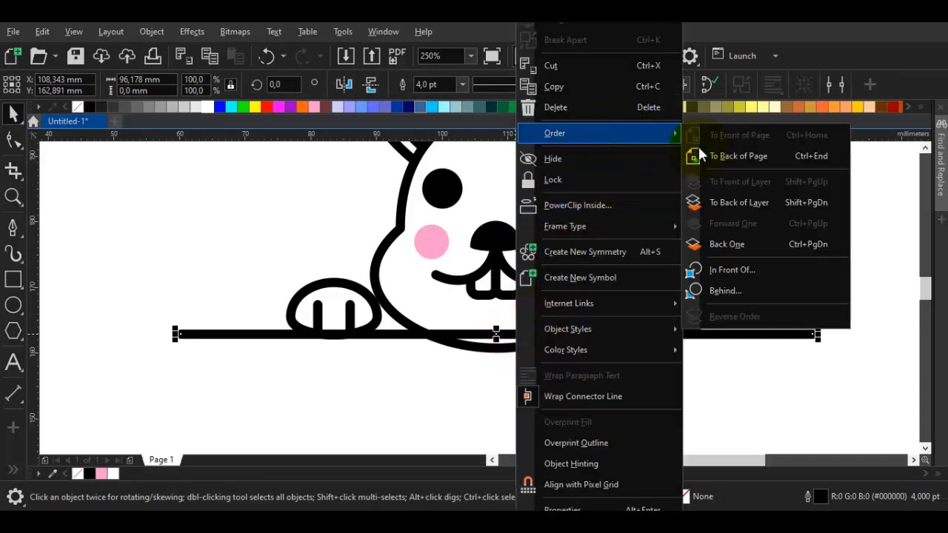
click(746, 205)
click(770, 223)
scroll(687, 304, down, 1)
Step: Raise the horizontal line about 1.1 mm so it runs slightly above the paws' lower edges
drag(663, 309, 645, 322)
scroll(645, 322, up, 3)
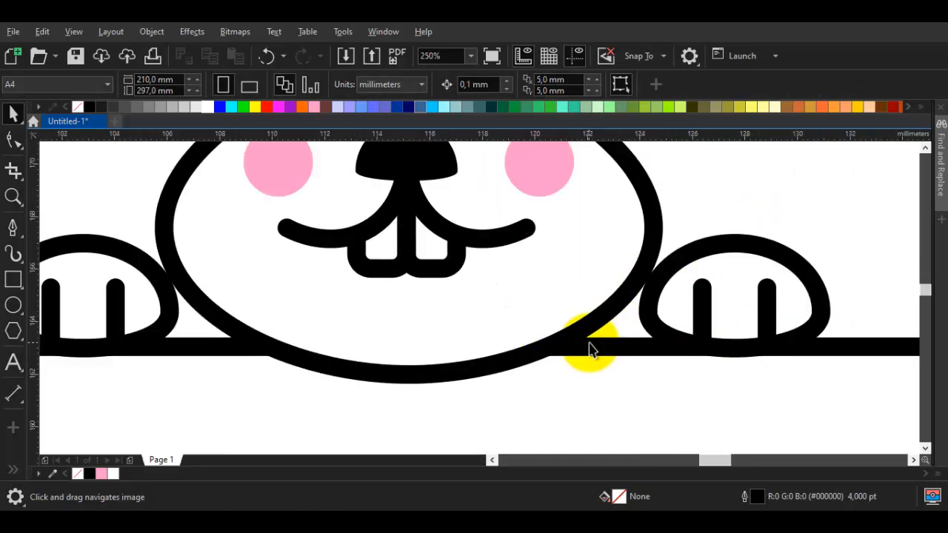
scroll(588, 348, up, 2)
click(600, 345)
scroll(608, 343, down, 3)
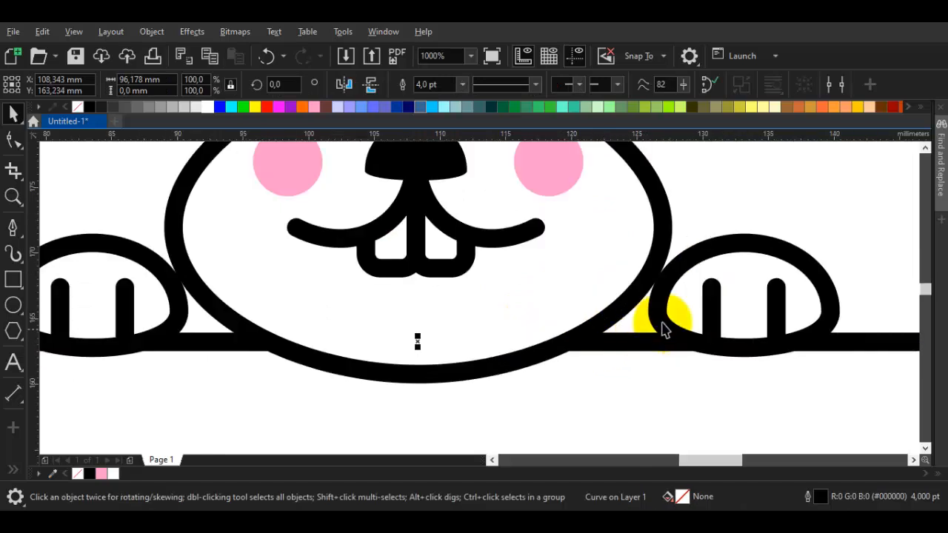
drag(621, 343, 628, 330)
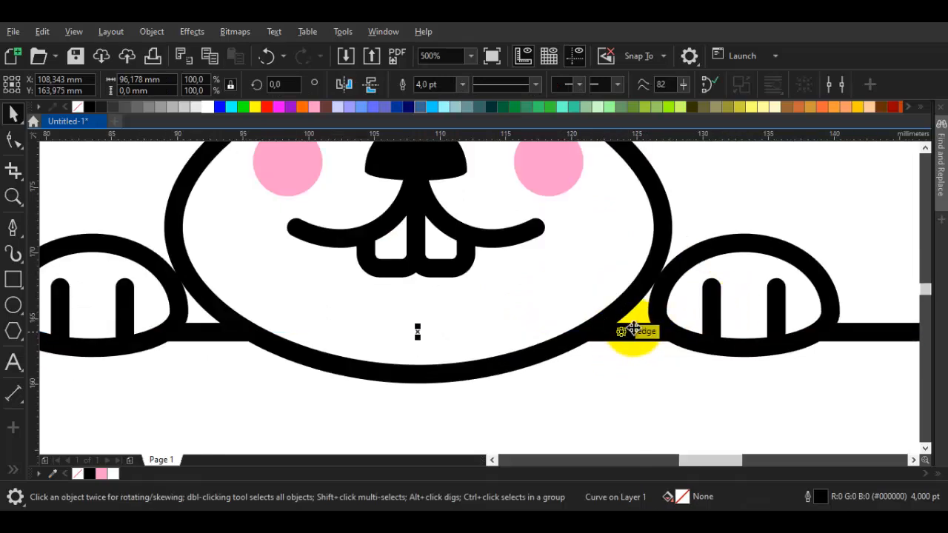
Step: Narrow the paw group slightly about its centre so both paws sit closer to the head
click(730, 256)
drag(834, 295, 824, 295)
click(822, 252)
Step: Shorten the horizontal line equally at both ends
scroll(781, 276, down, 4)
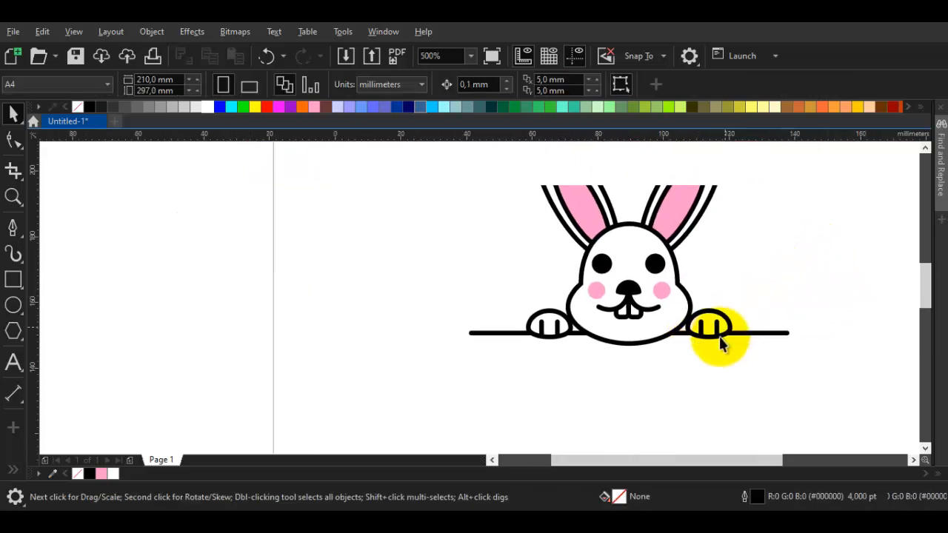
click(790, 333)
scroll(792, 333, up, 3)
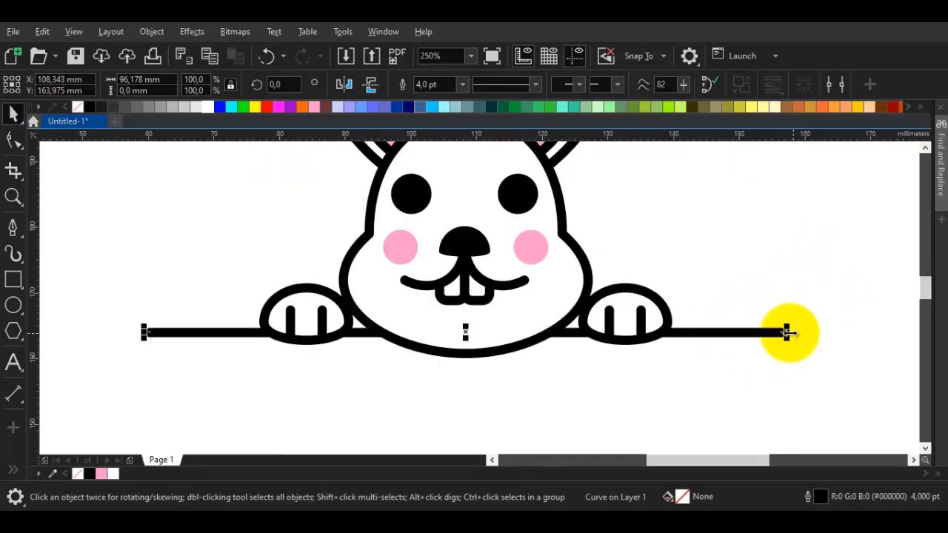
drag(784, 333, 745, 333)
click(754, 301)
Step: Select the whole rabbit with its line and scale it down proportionally about its centre to roughly 90%
scroll(753, 301, down, 1)
drag(768, 264, 746, 317)
scroll(744, 317, down, 1)
drag(768, 386, 601, 225)
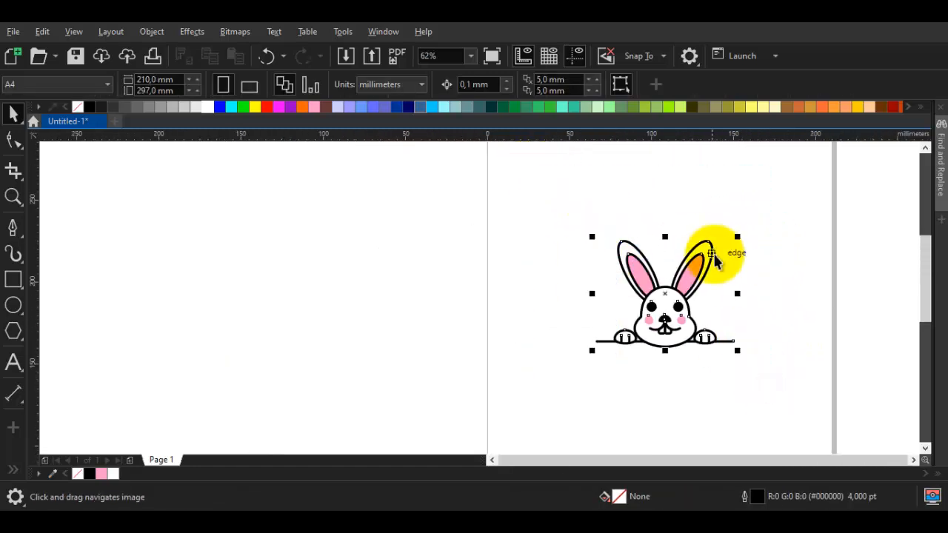
scroll(733, 237, up, 3)
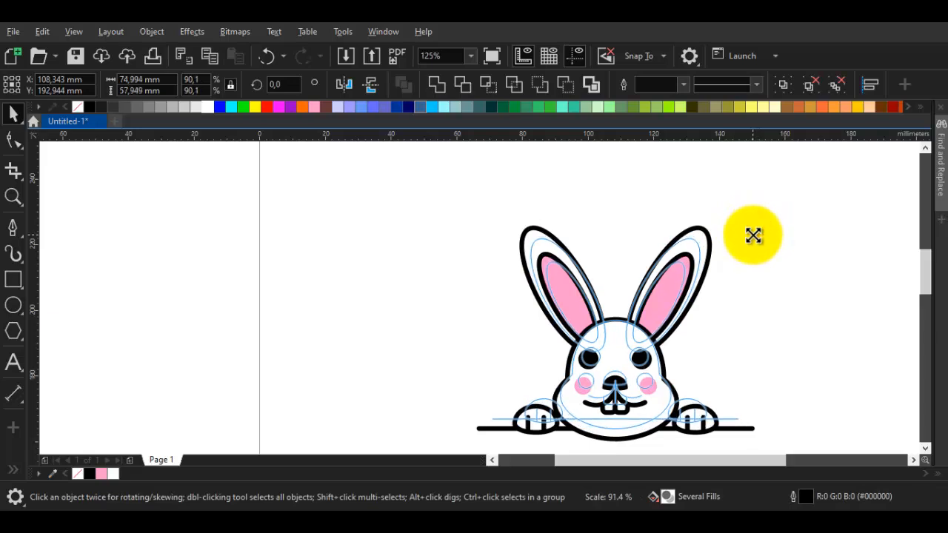
click(782, 270)
Step: Draw a white circle about 1.3 mm wide without outline at the left eye's centre and copy it to the right eye's centre
scroll(593, 397, up, 3)
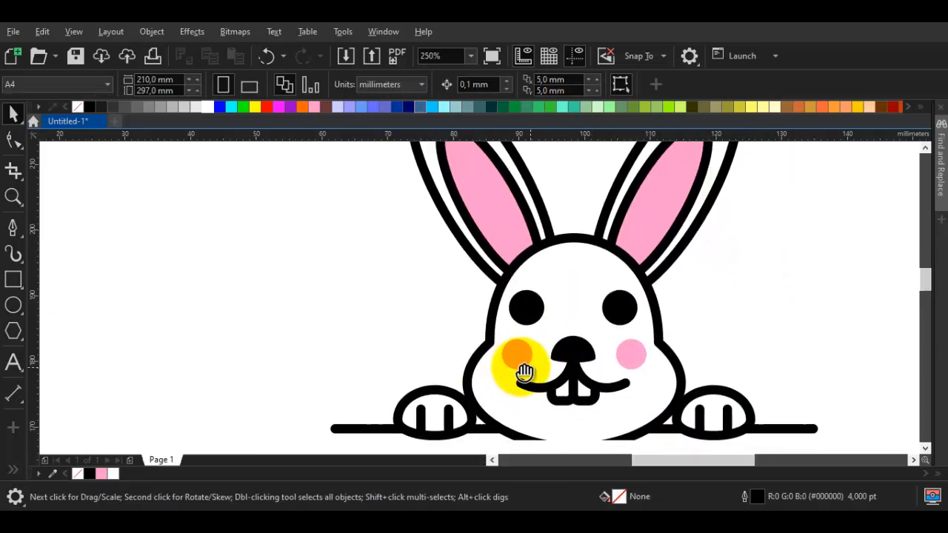
click(15, 305)
scroll(519, 305, up, 4)
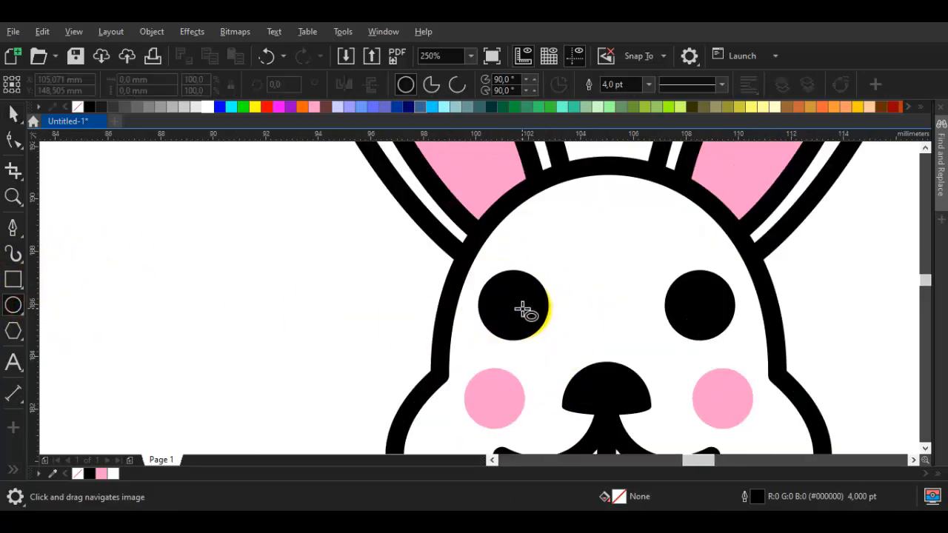
mouse_move(503, 305)
mouse_down()
mouse_move(517, 317)
mouse_move(335, 311)
mouse_up()
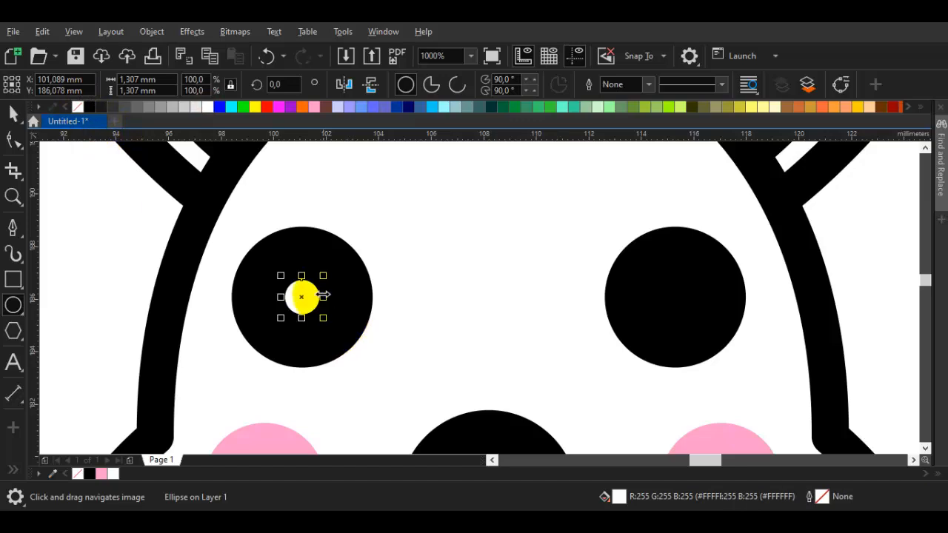
key(space)
drag(304, 298, 626, 298)
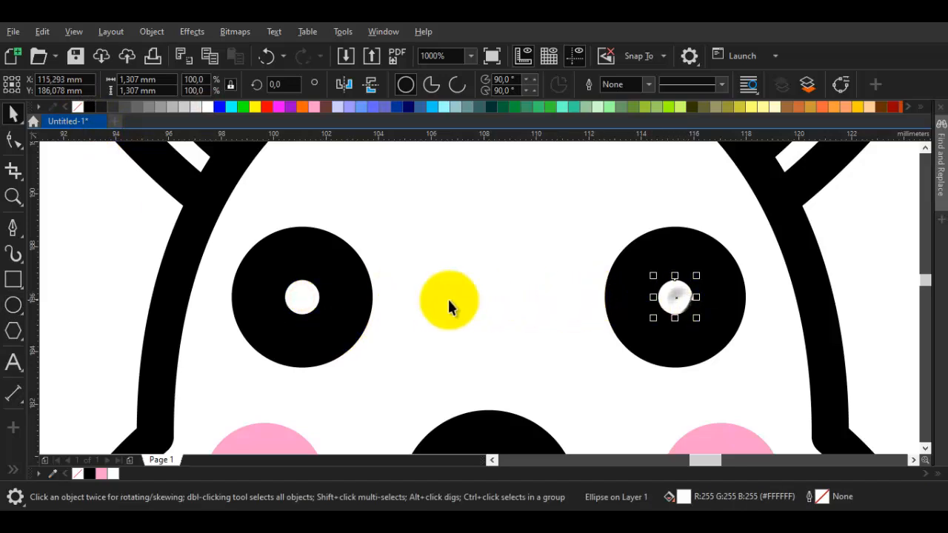
Step: Scale both eye highlights down together about their common centre so they sit near the inner edges of the eyes
shift+click(301, 304)
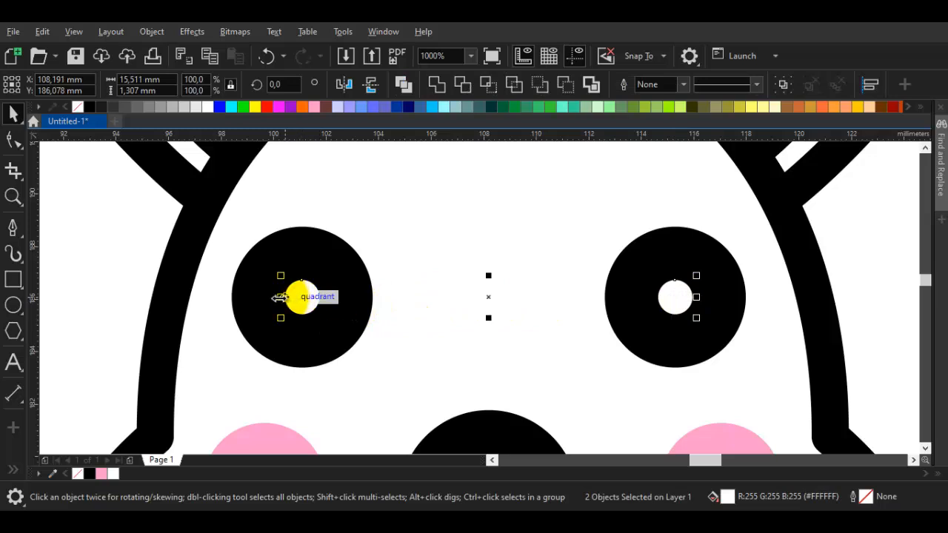
drag(280, 275, 284, 279)
drag(348, 310, 349, 310)
scroll(437, 325, down, 3)
click(618, 323)
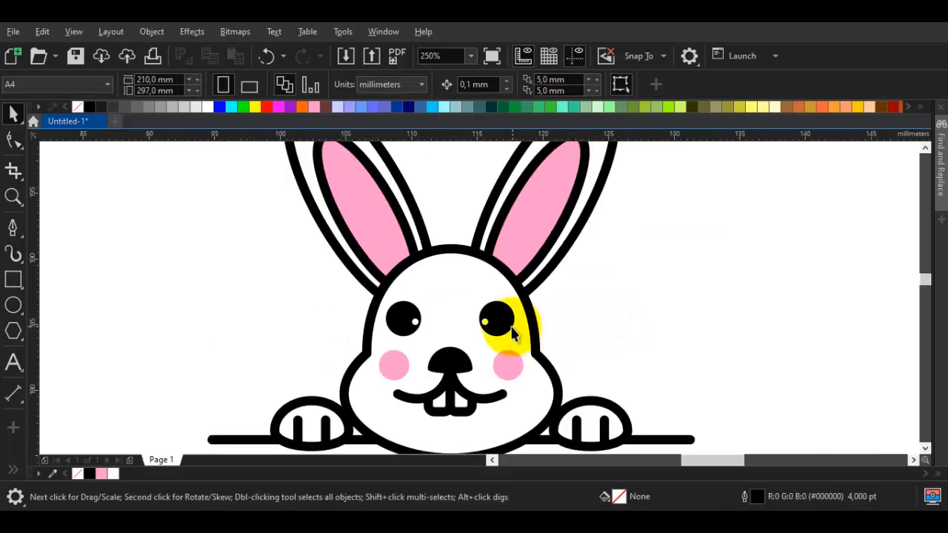
Step: Reposition the two eye highlights so each sits slightly to the right of its eye's centre
scroll(455, 313, up, 3)
click(457, 313)
shift+click(178, 311)
drag(295, 317, 495, 317)
click(757, 313)
Step: Select the whole rabbit together with its line and group all the objects
scroll(753, 316, down, 2)
drag(750, 322, 616, 339)
scroll(699, 317, down, 1)
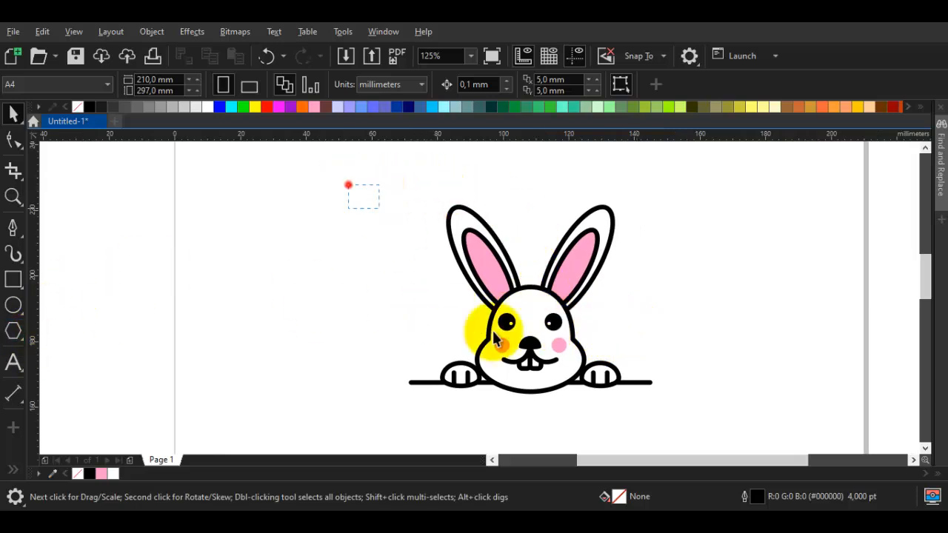
right_click(592, 226)
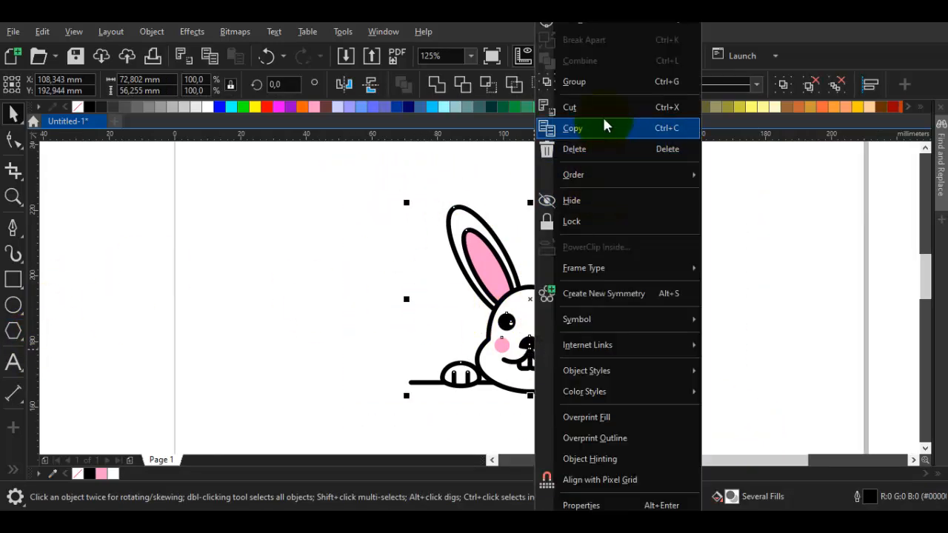
click(193, 210)
key(ctrl+g)
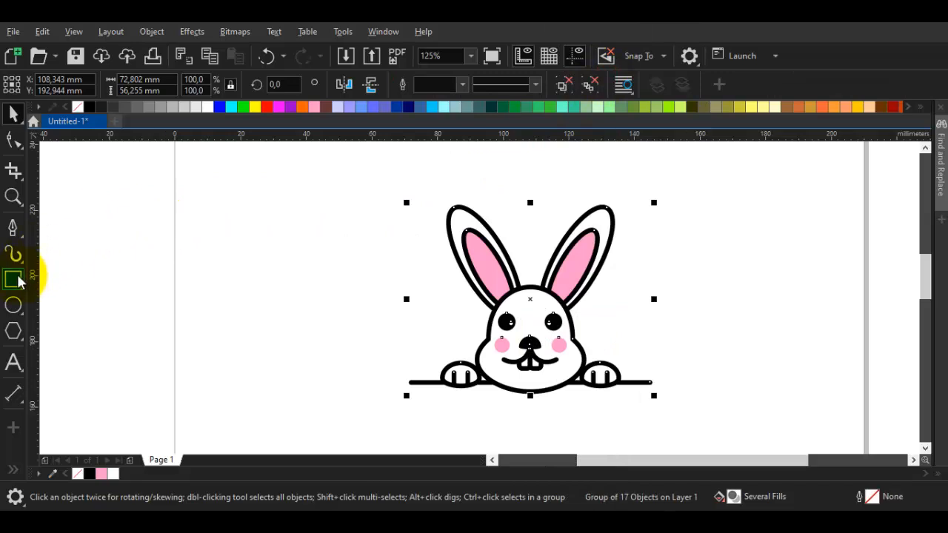
Step: Draw a square about 78 mm wide around the whole rabbit
click(16, 279)
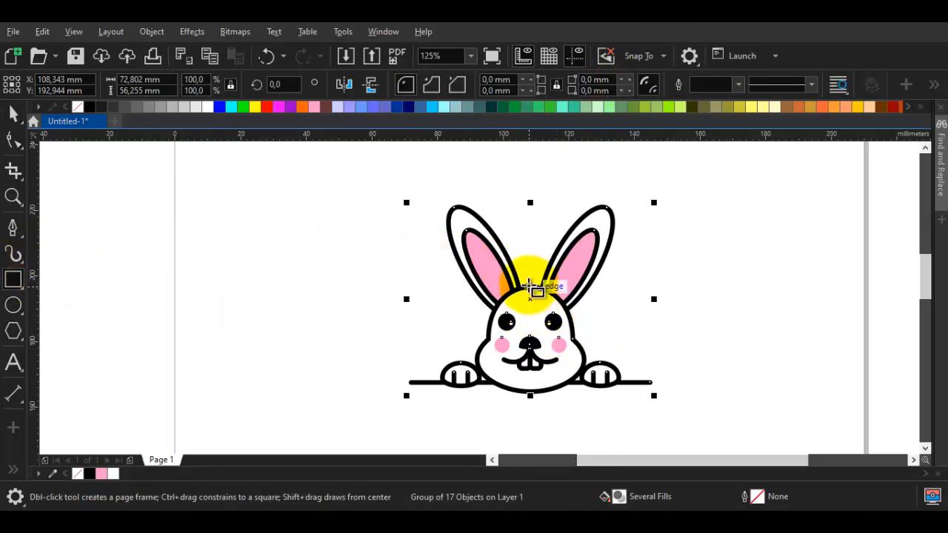
drag(529, 285, 657, 378)
key(space)
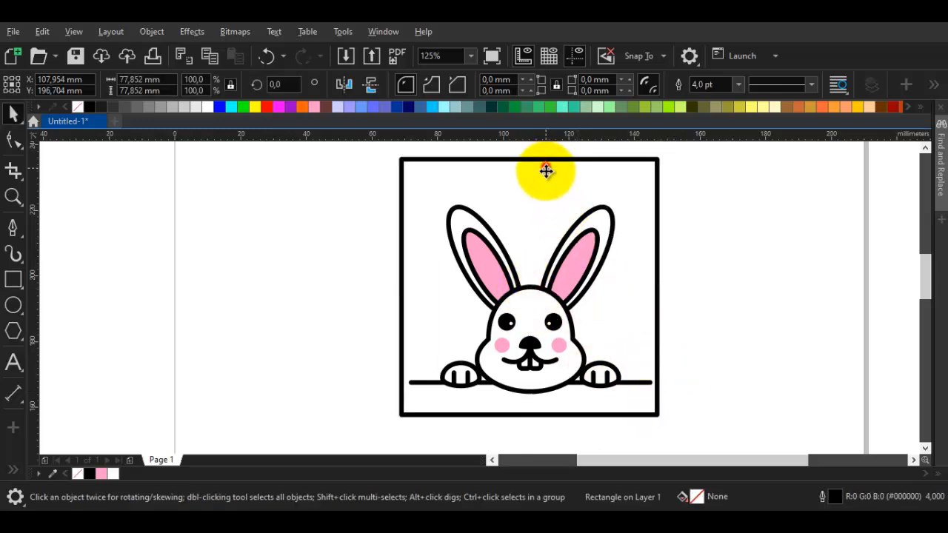
Step: Send the square behind the rabbit and centre the two on each other horizontally and vertically
right_click(547, 191)
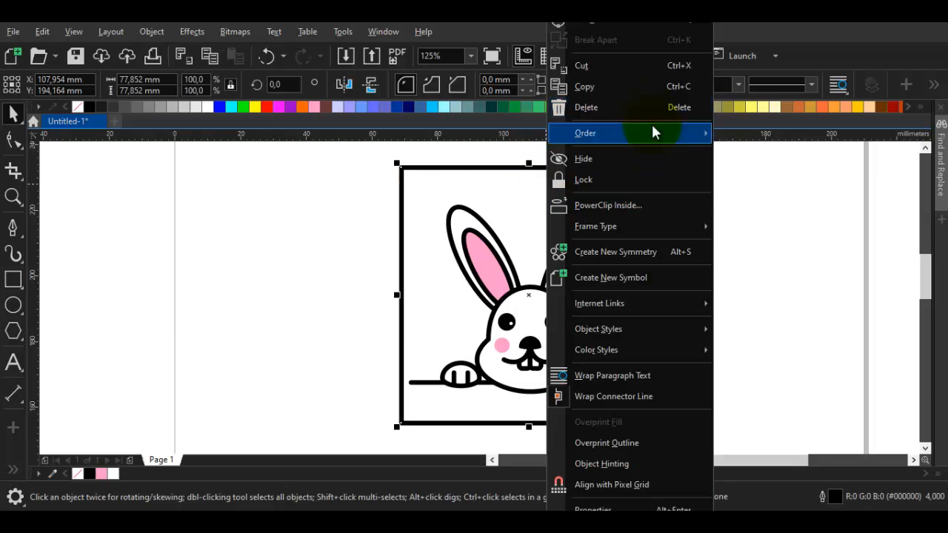
mouse_move(651, 132)
click(782, 202)
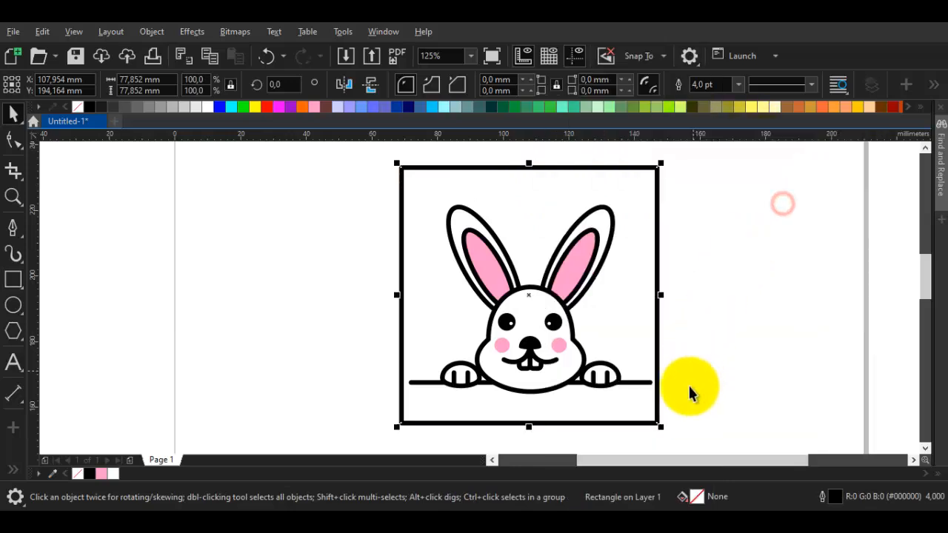
shift+click(570, 326)
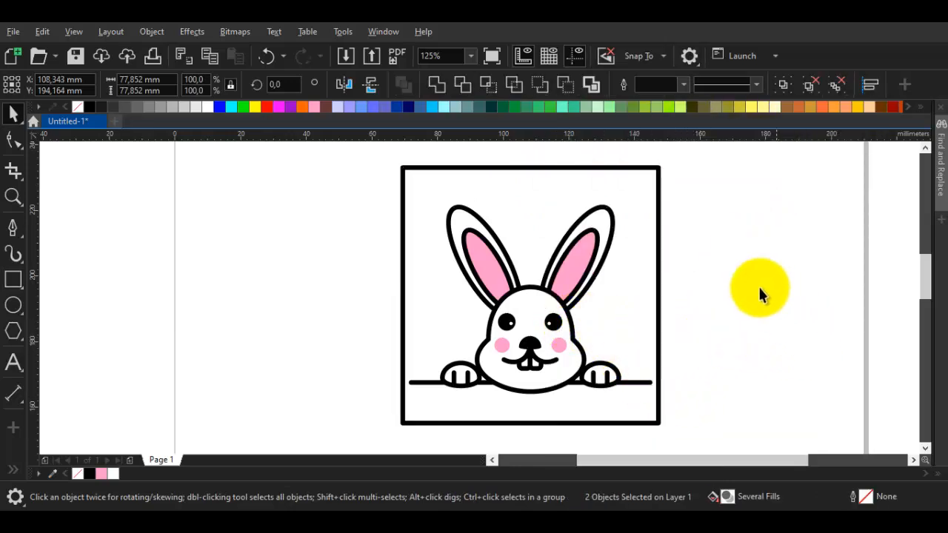
Step: Fill the background square with light teal (#99CCCC) and remove its outline
click(561, 170)
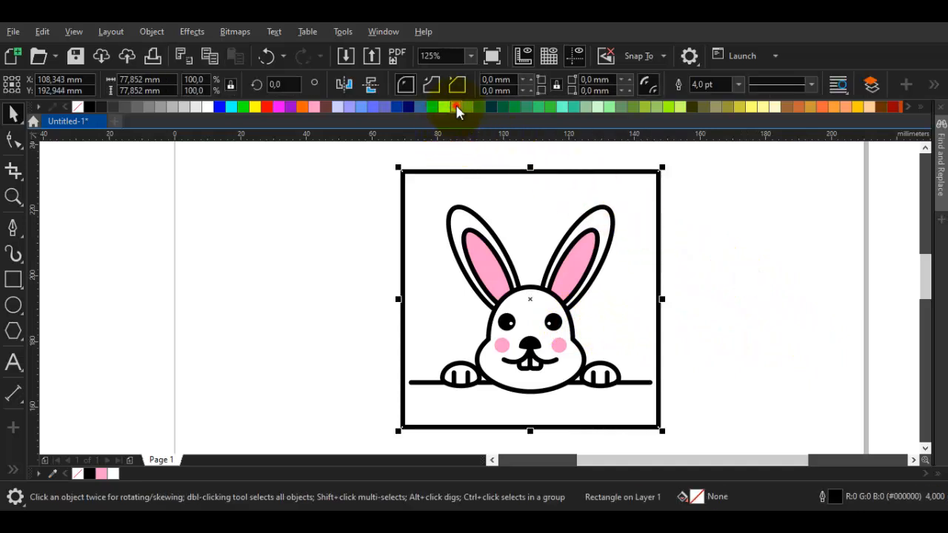
click(456, 107)
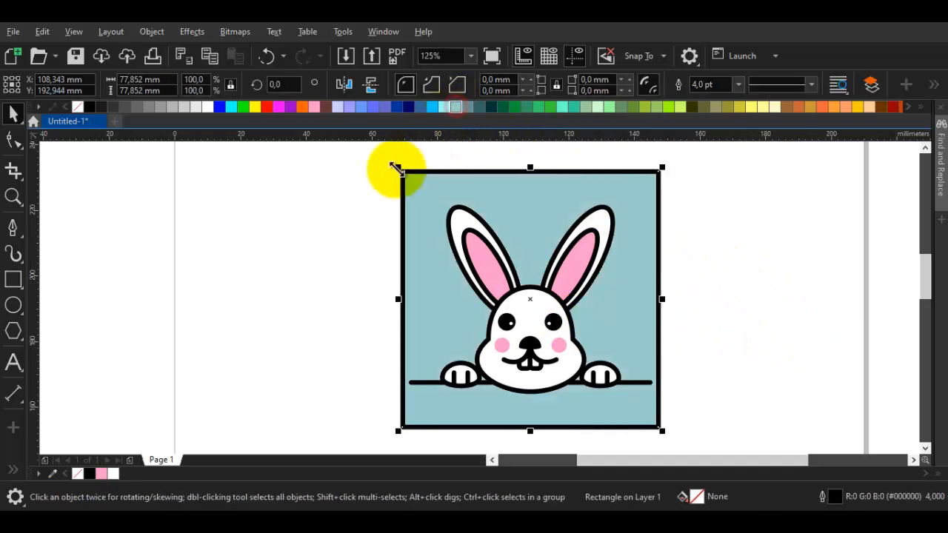
right_click(78, 108)
click(775, 283)
Step: Enlarge the teal background square slightly and proportionally about its centre
click(637, 291)
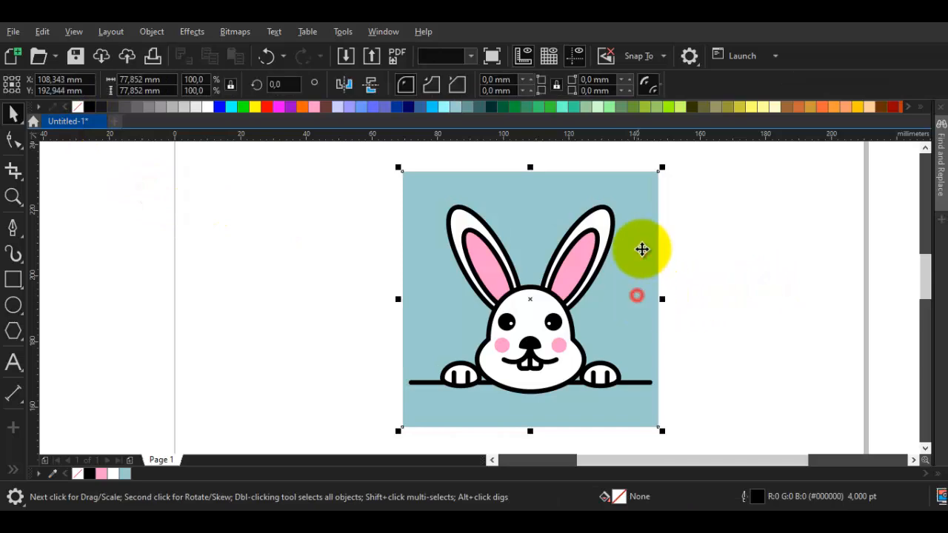
drag(658, 171, 664, 164)
click(712, 188)
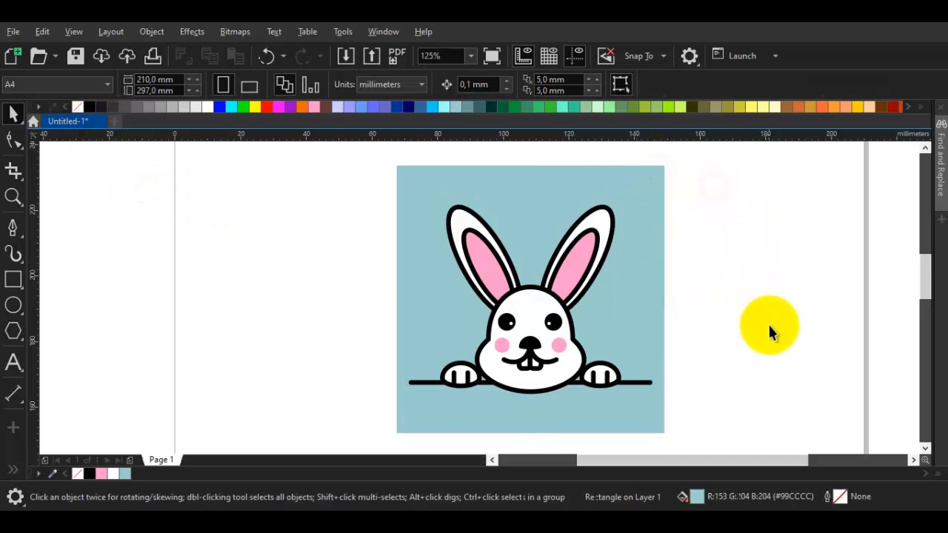